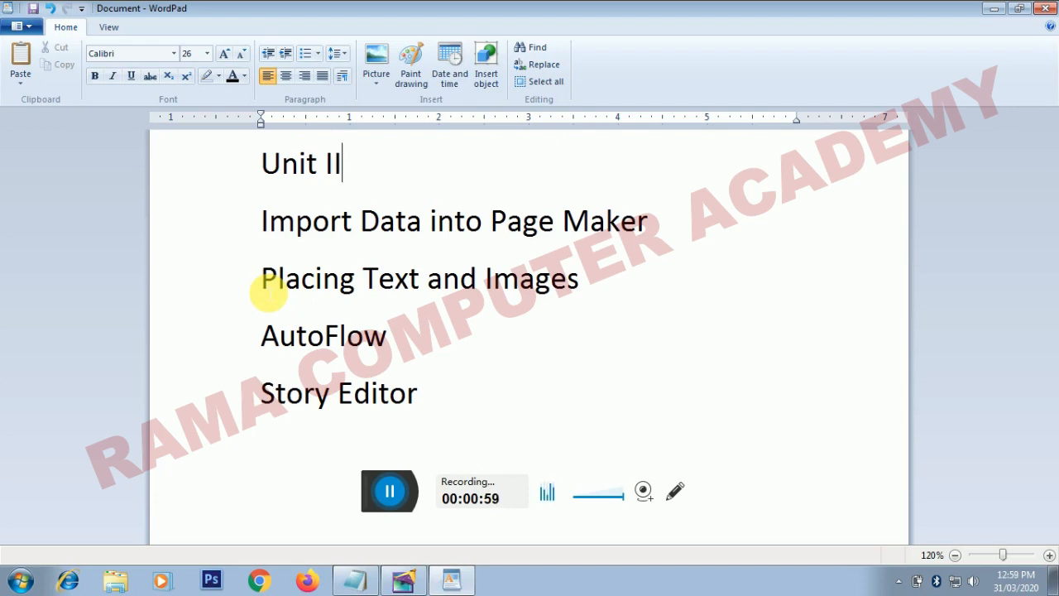
- Review the Unit II topic list, highlighting Placing Text and Images, AutoFlow, Story Editor and Import Data into Page Maker in turn
key("Down")
triple_click(269, 294)
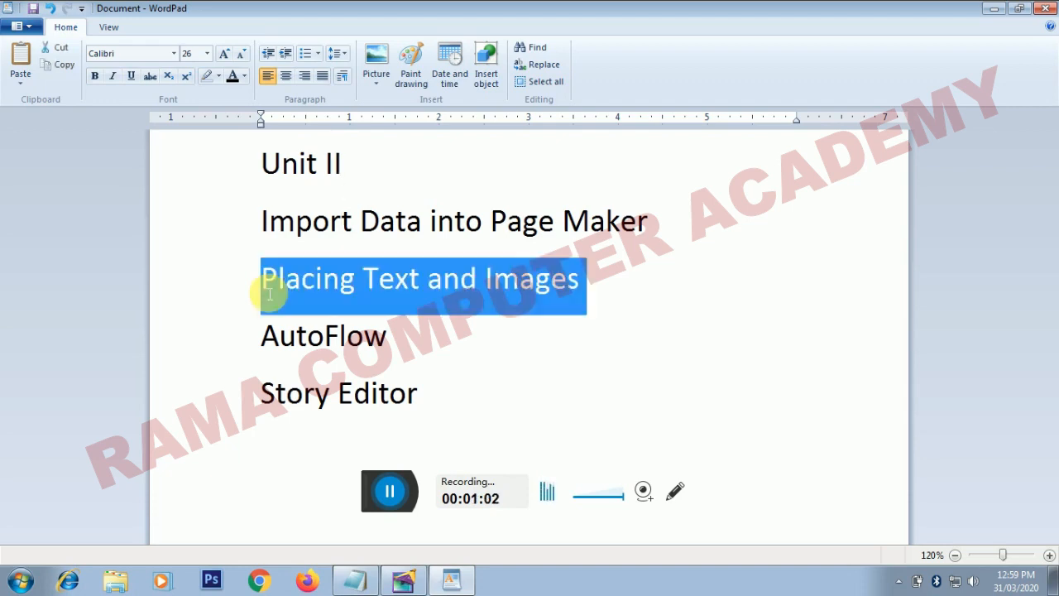
key("Down")
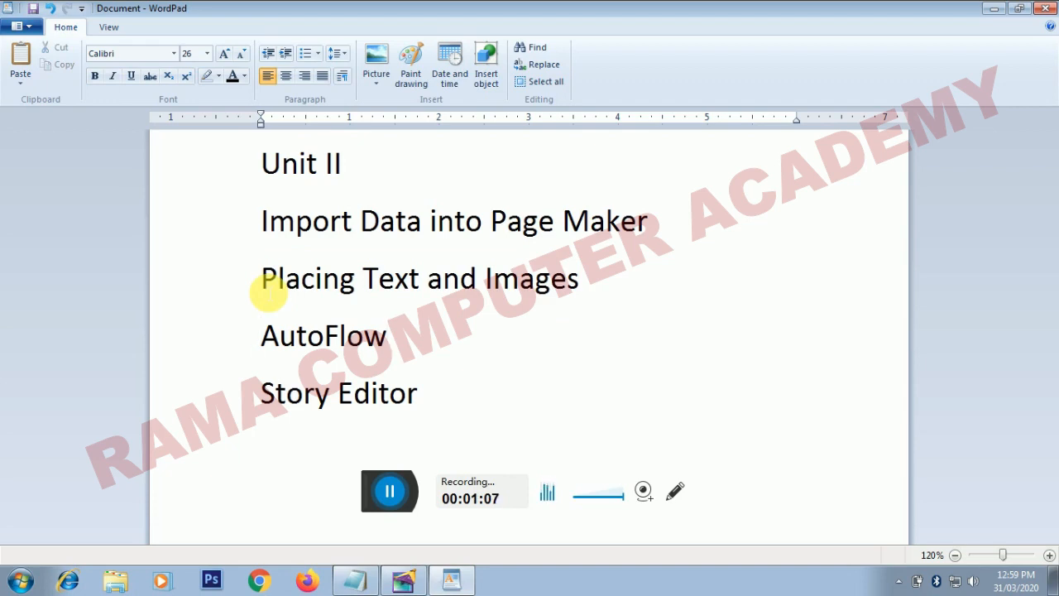
key("Home")
key("shift+End")
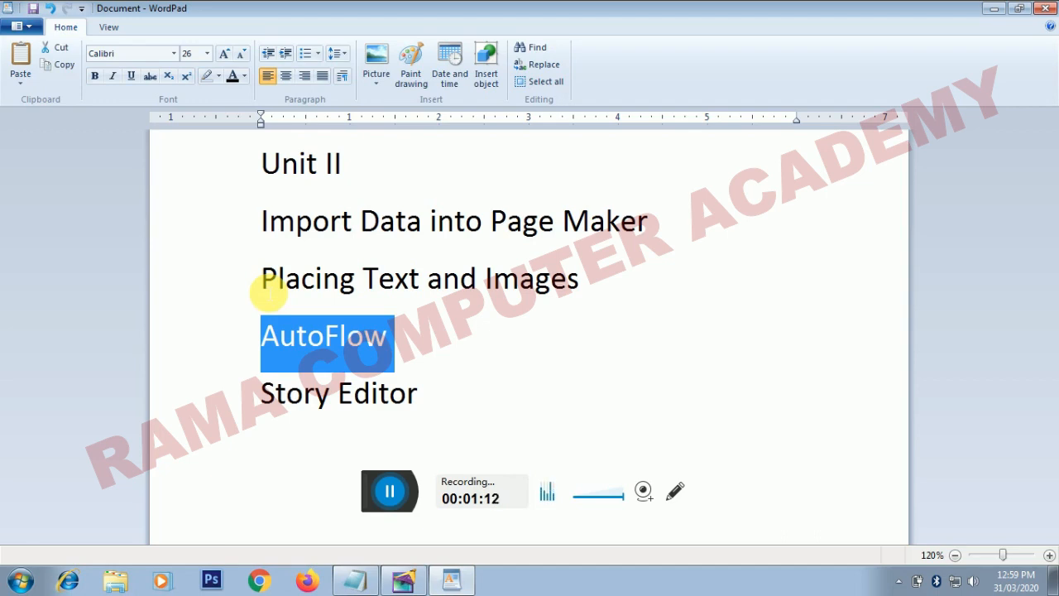
key("Down")
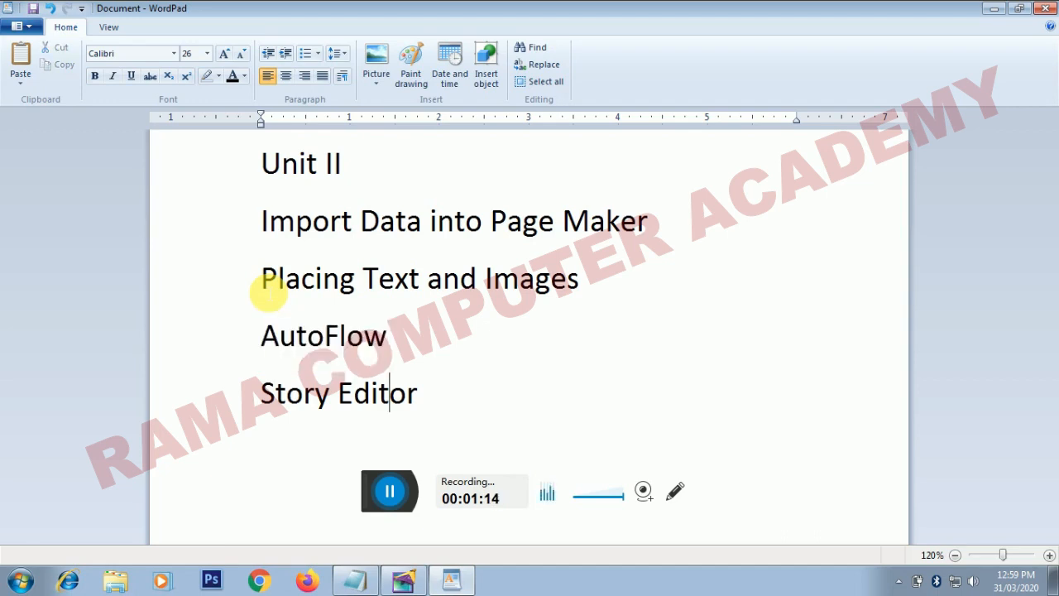
key("shift+End")
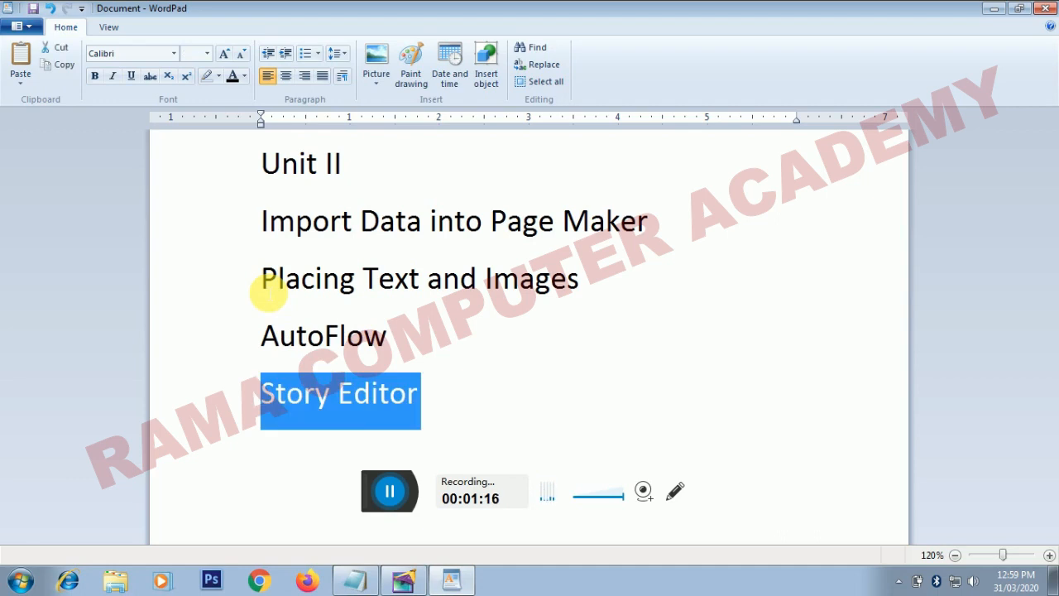
key("Up")
key("Up")
key("Up")
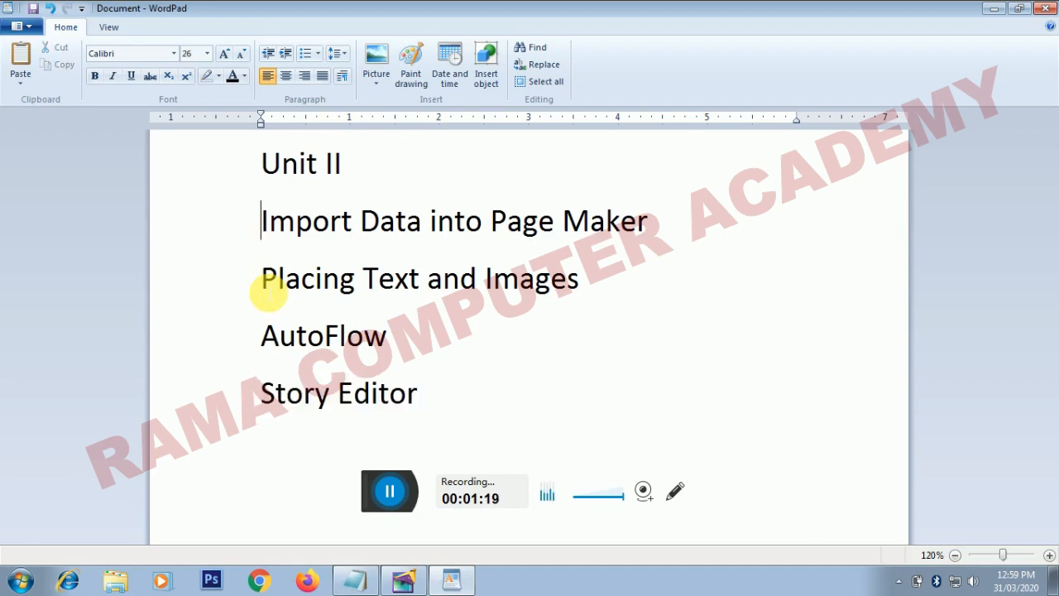
key("Home")
key("shift+End")
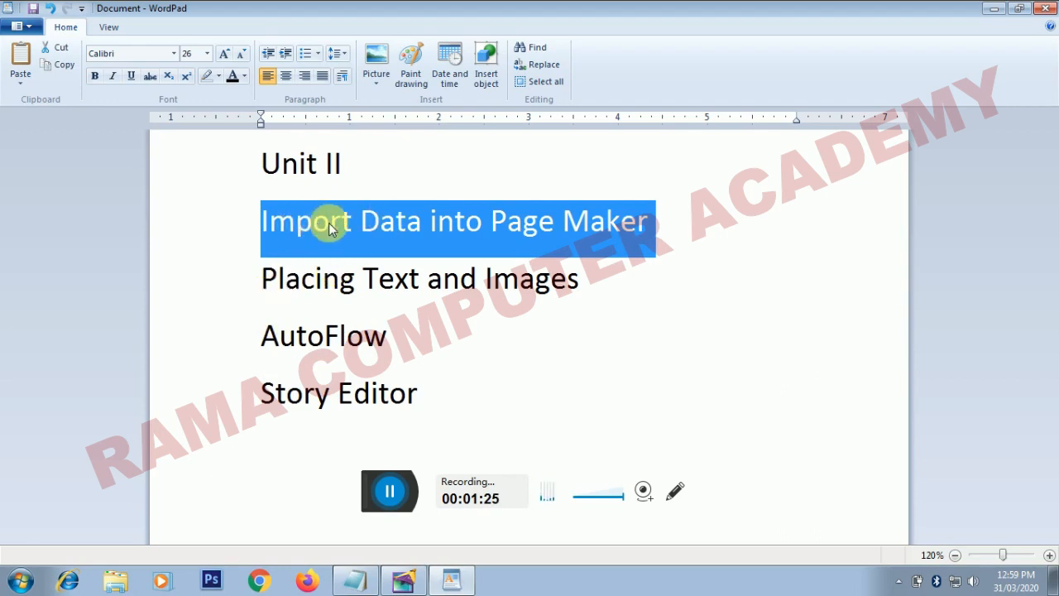
- Switch to PageMaker, maximize the untitled publication's window and move the toolbox slightly into the pasteboard area
left_click(409, 582)
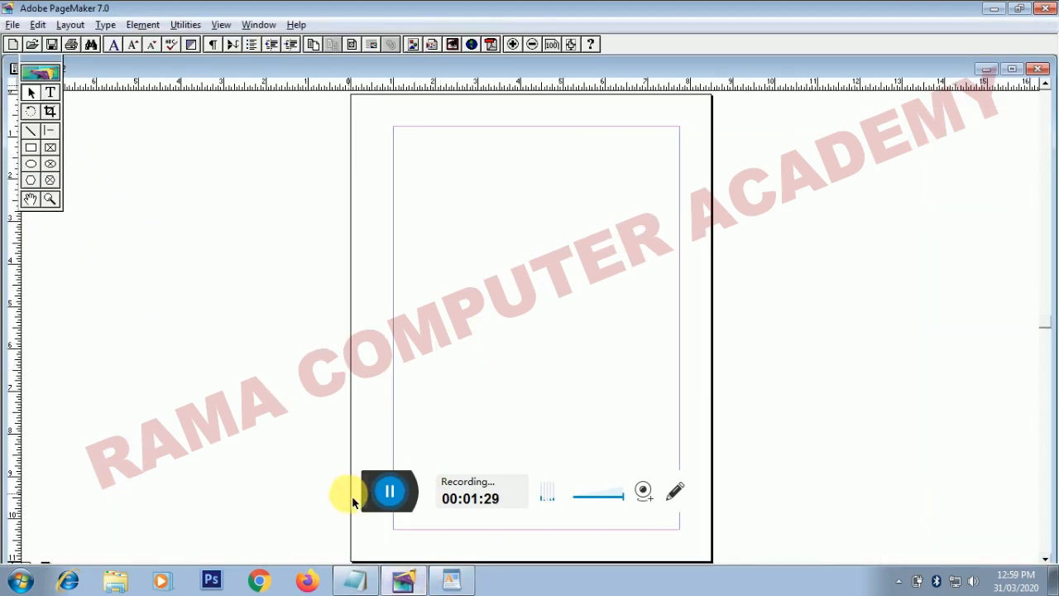
left_click_drag(353, 499, 754, 548)
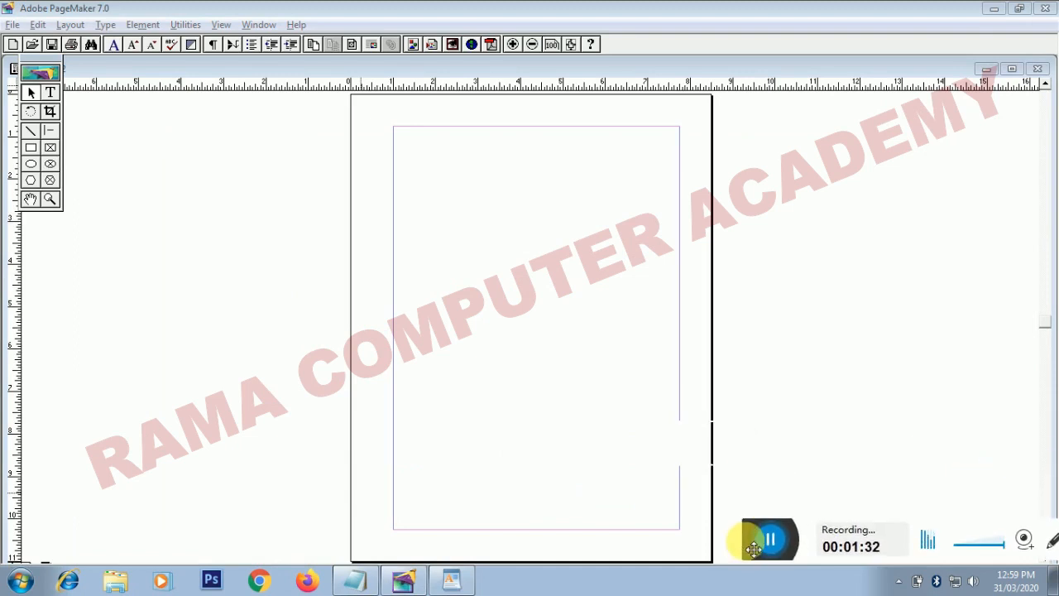
left_click(1015, 72)
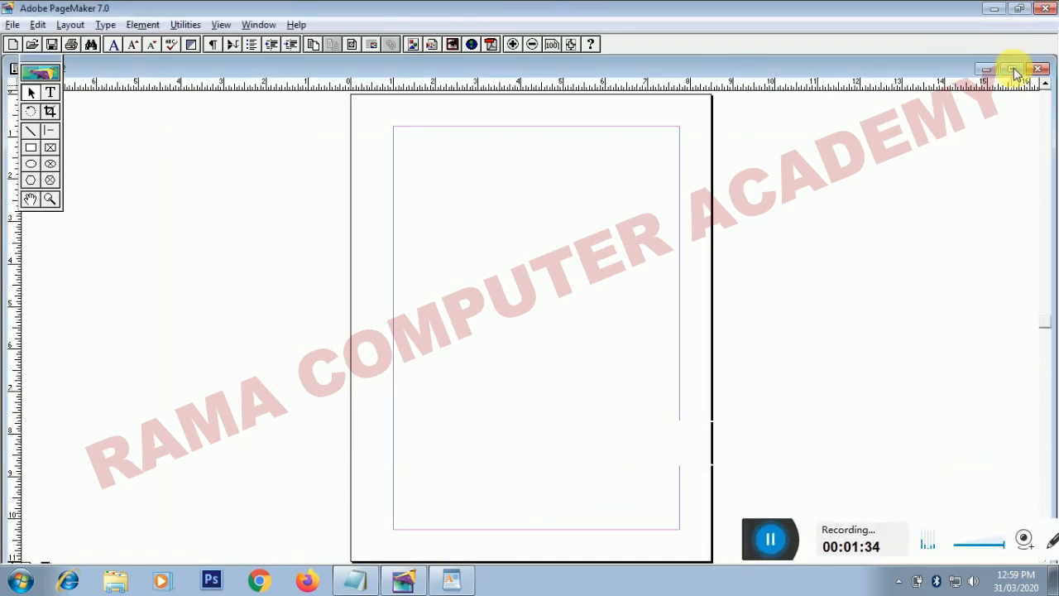
left_click(1015, 72)
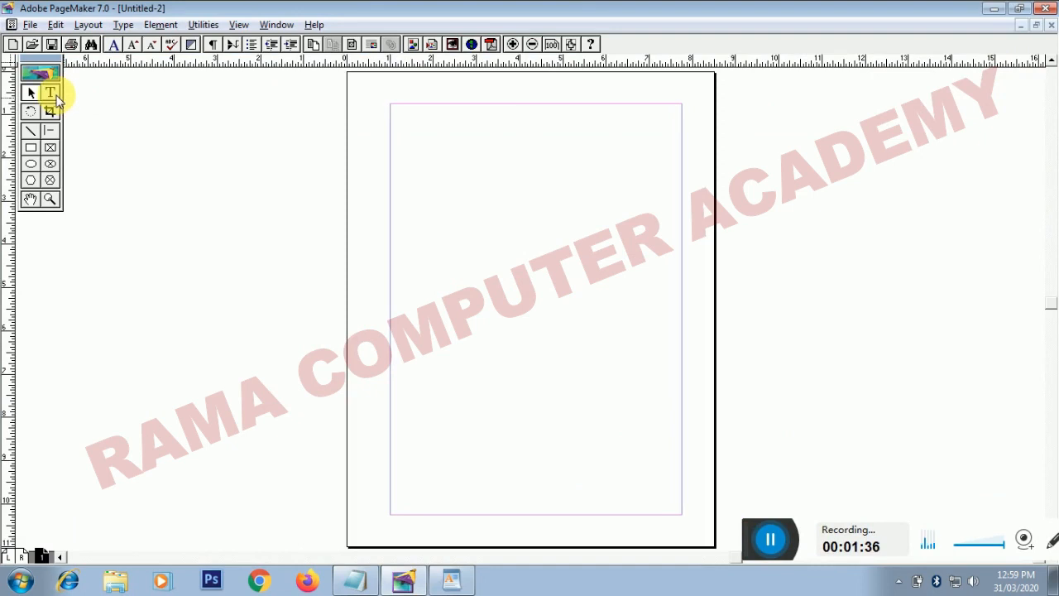
left_click_drag(41, 69, 64, 96)
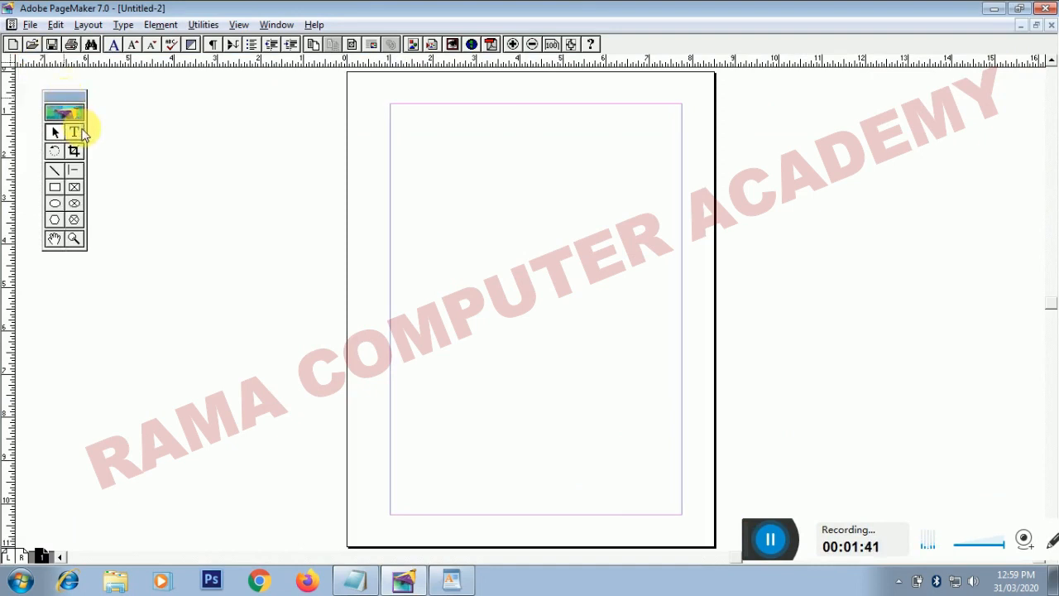
- Enter a short line of filler text at the page's left margin with the Text tool, and delete that text block
left_click(76, 132)
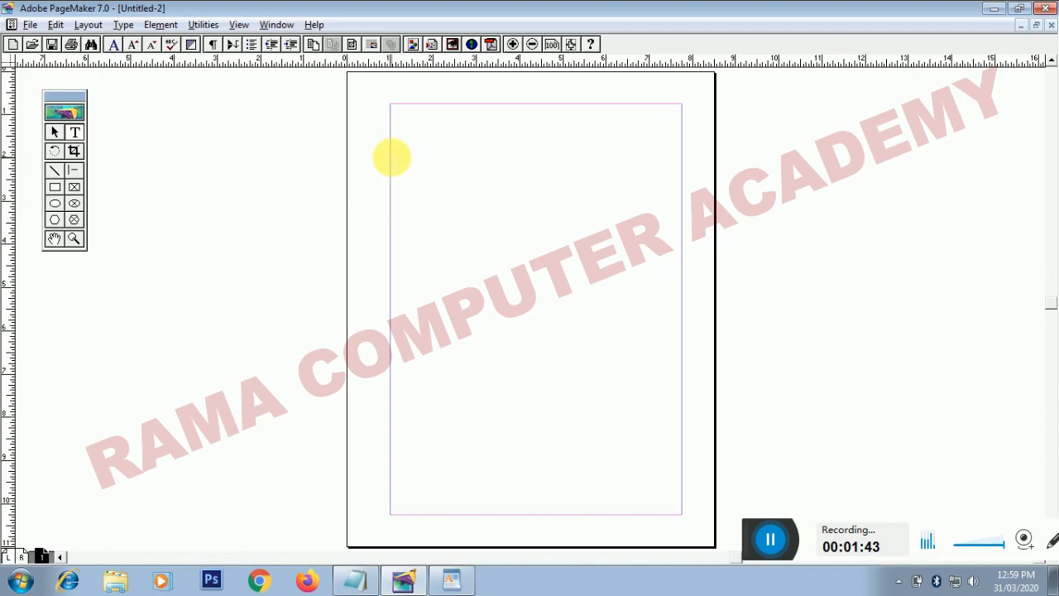
type("sdfasfsdfasf")
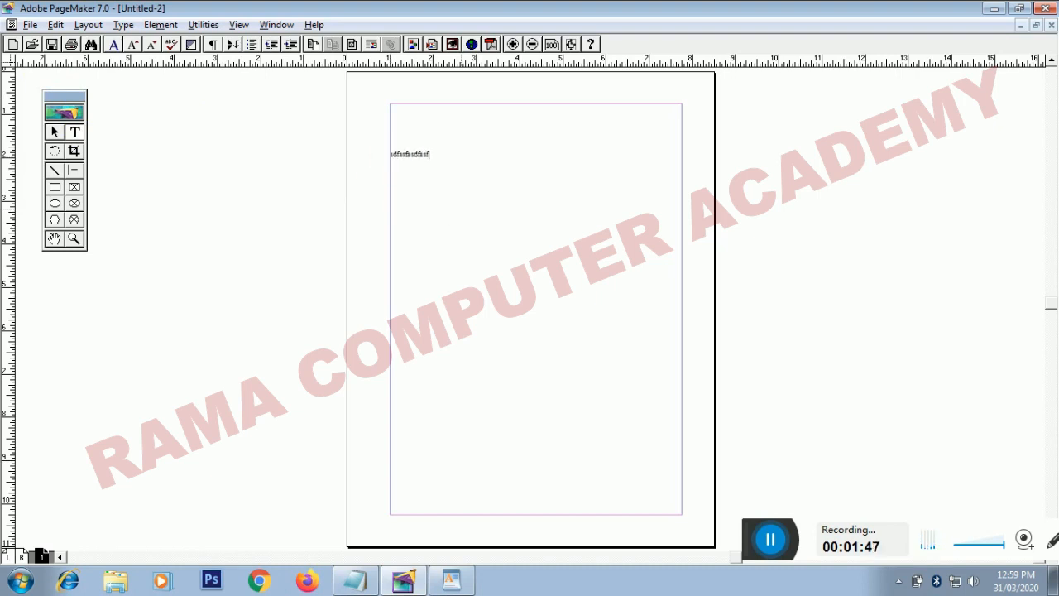
left_click(52, 134)
left_click(410, 164)
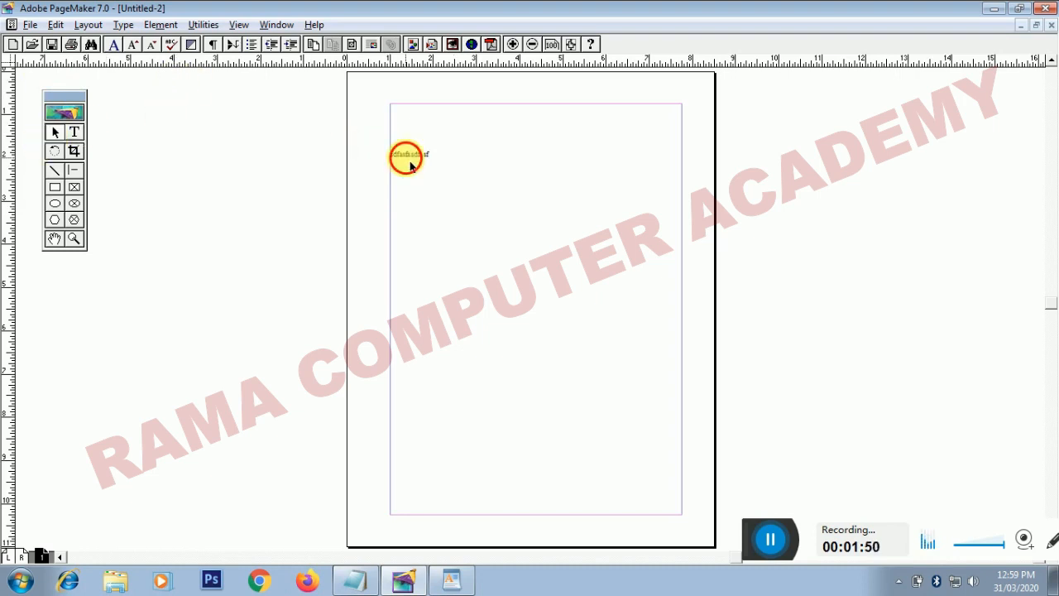
key("Delete")
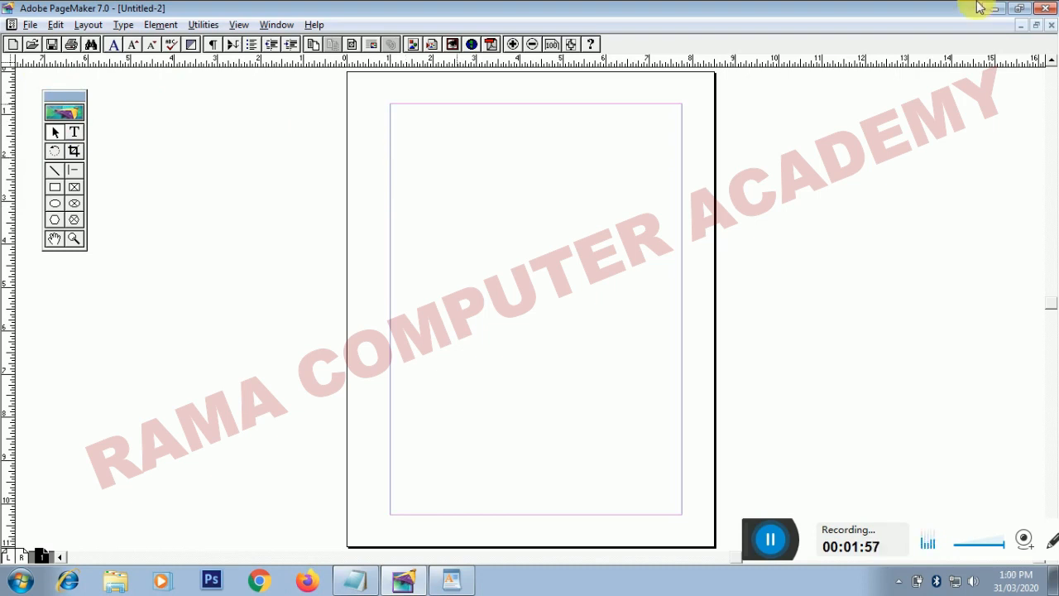
- Open the demo content text file from the desktop, read it through to the end, and return to PageMaker
key("alt+Tab")
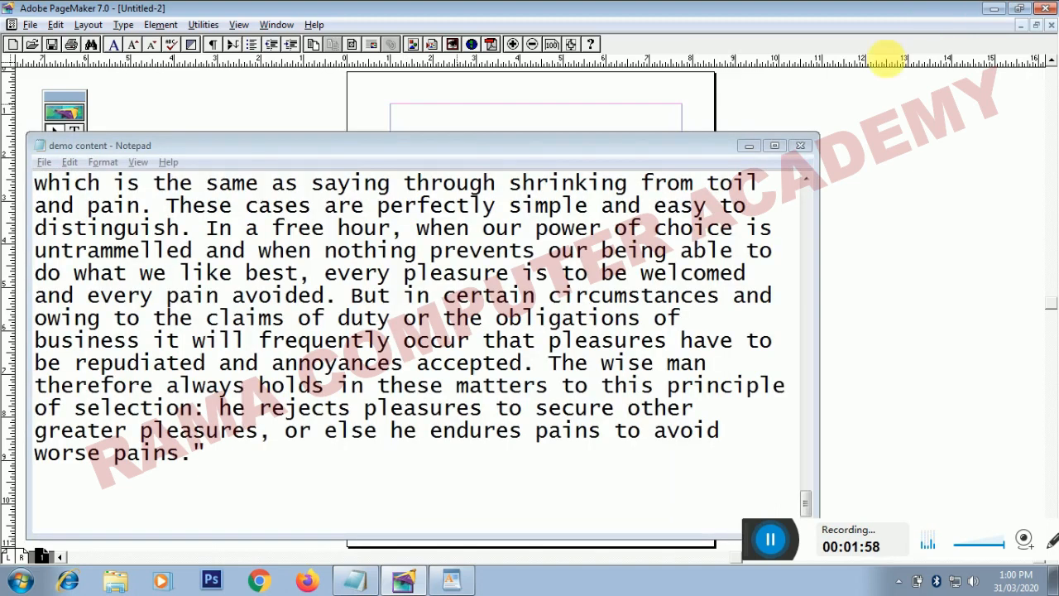
left_click(792, 145)
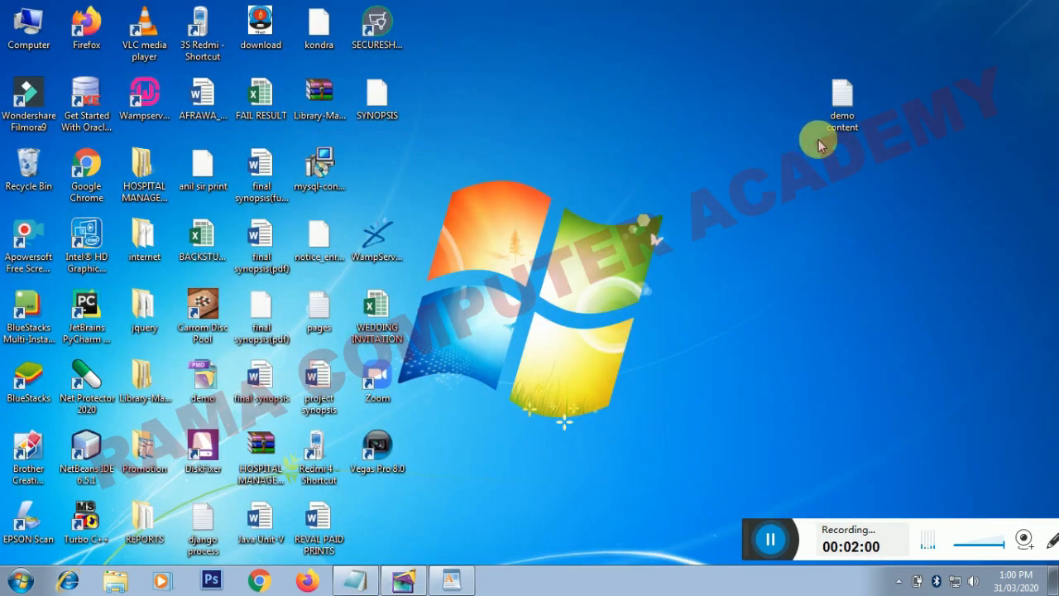
left_click(839, 116)
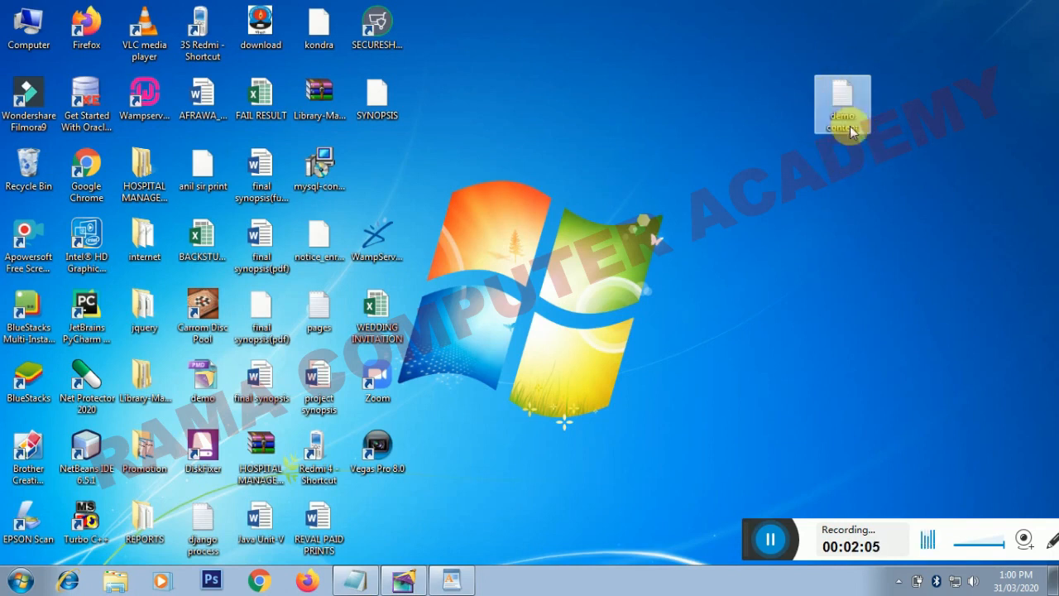
double_click(852, 112)
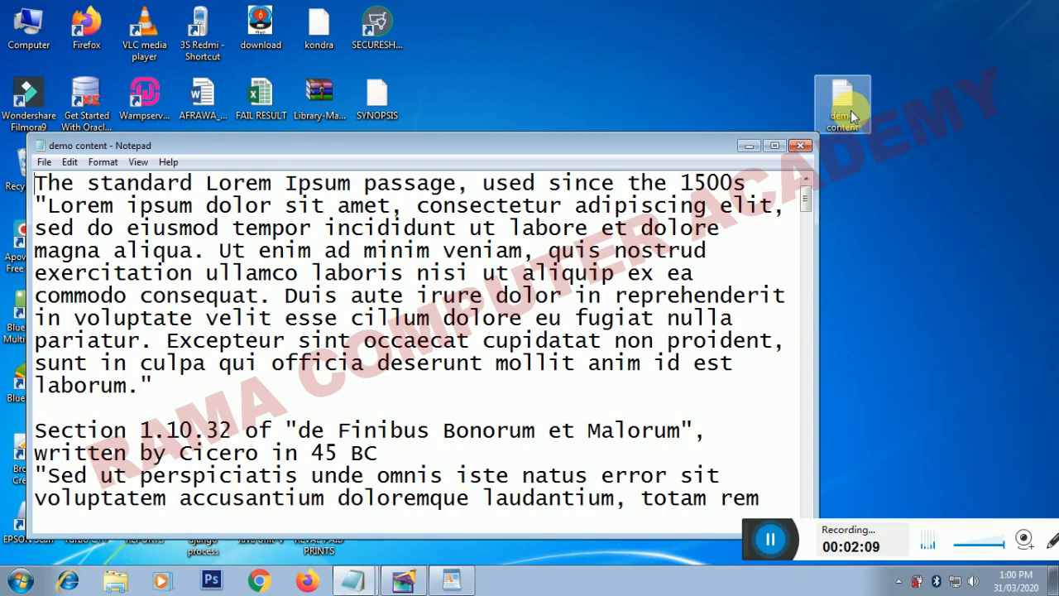
key("alt+space")
key("x")
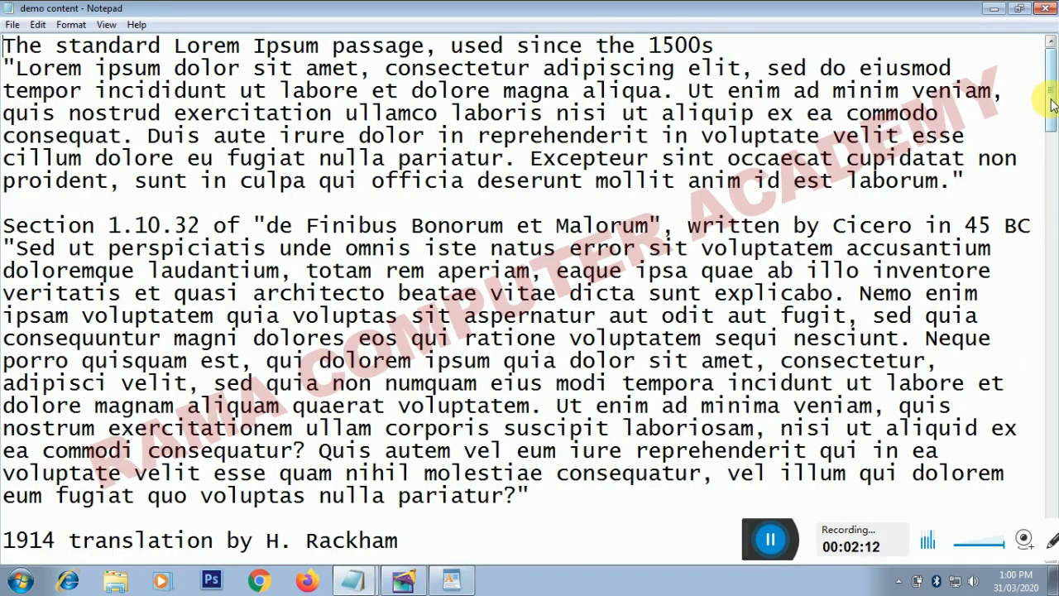
left_click_drag(1053, 104, 1054, 568)
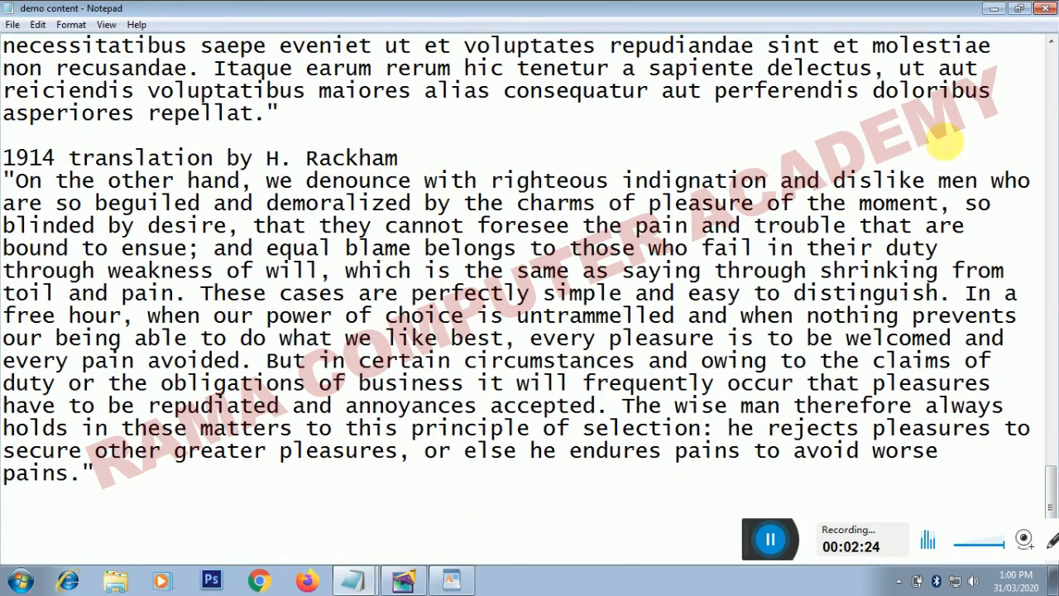
left_click(1049, 7)
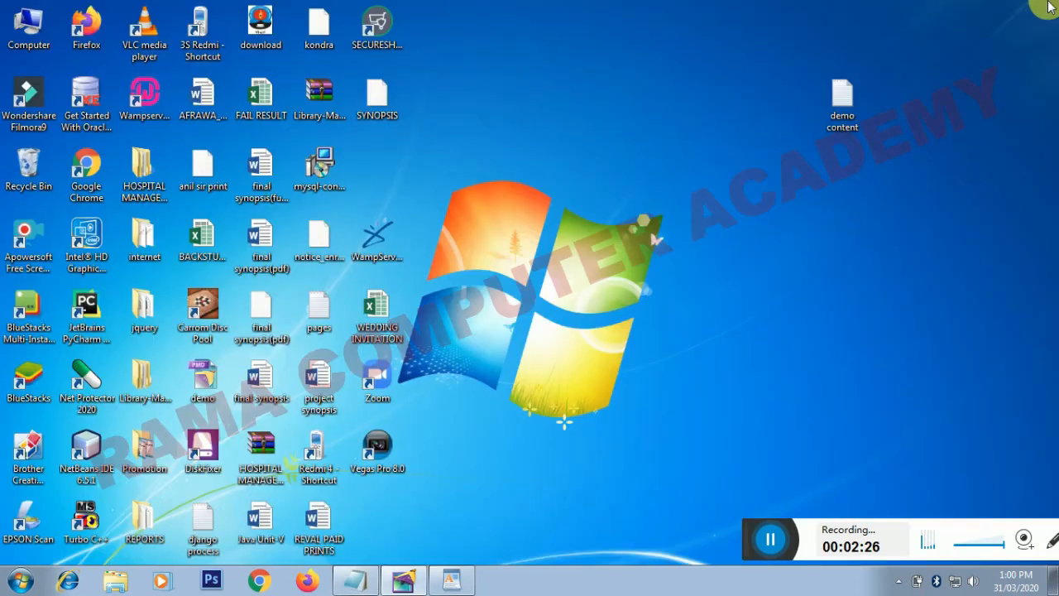
left_click(411, 581)
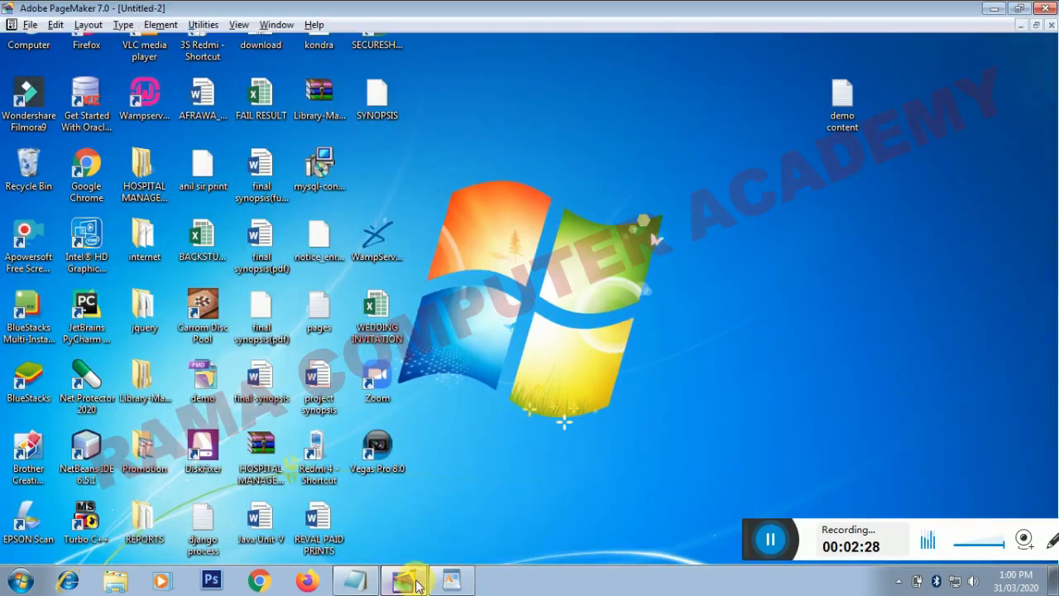
left_click(27, 25)
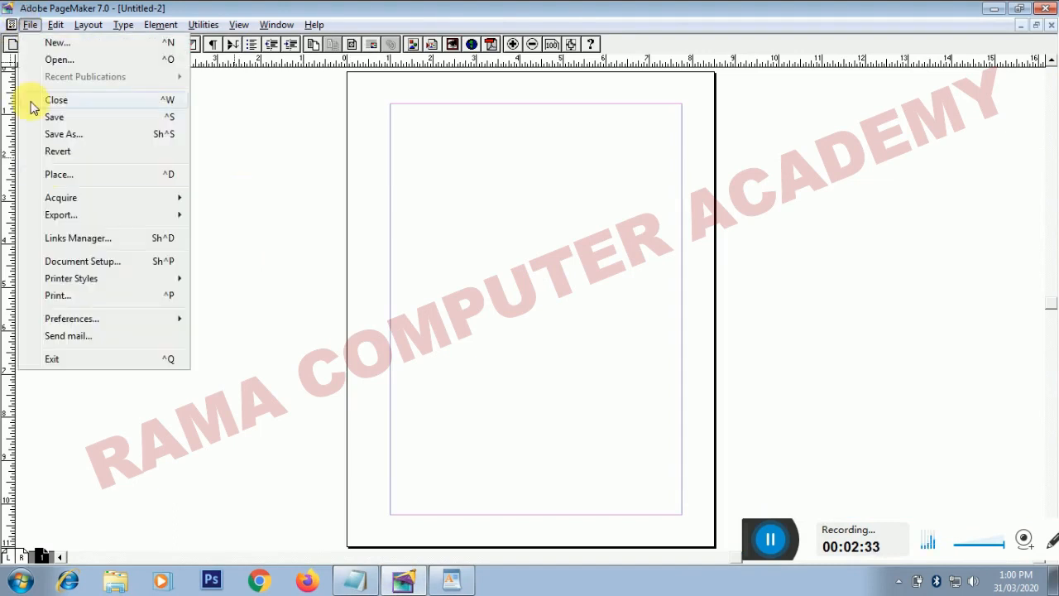
left_click(73, 182)
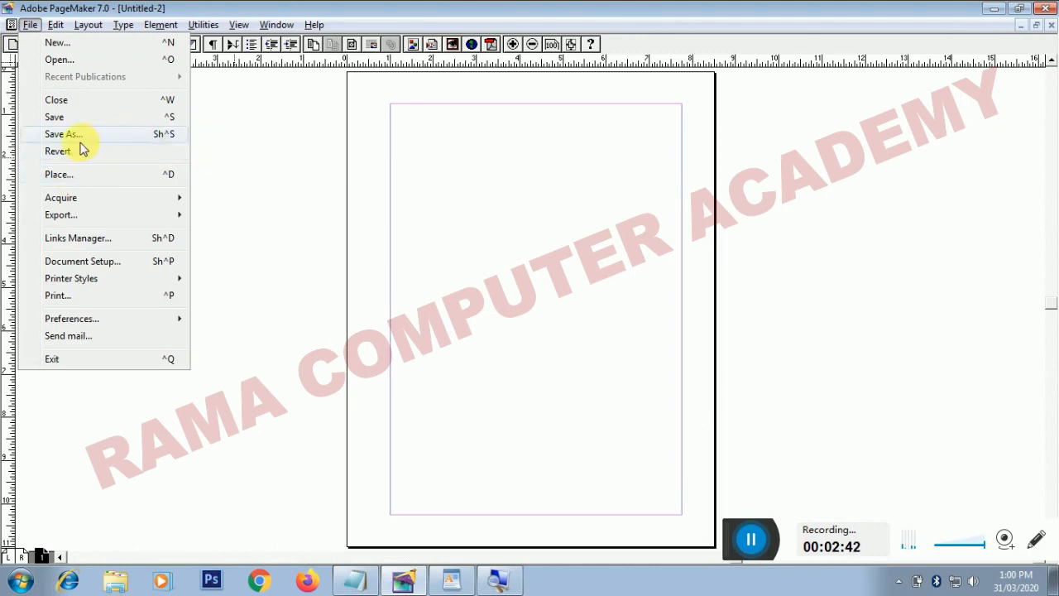
left_click(78, 151)
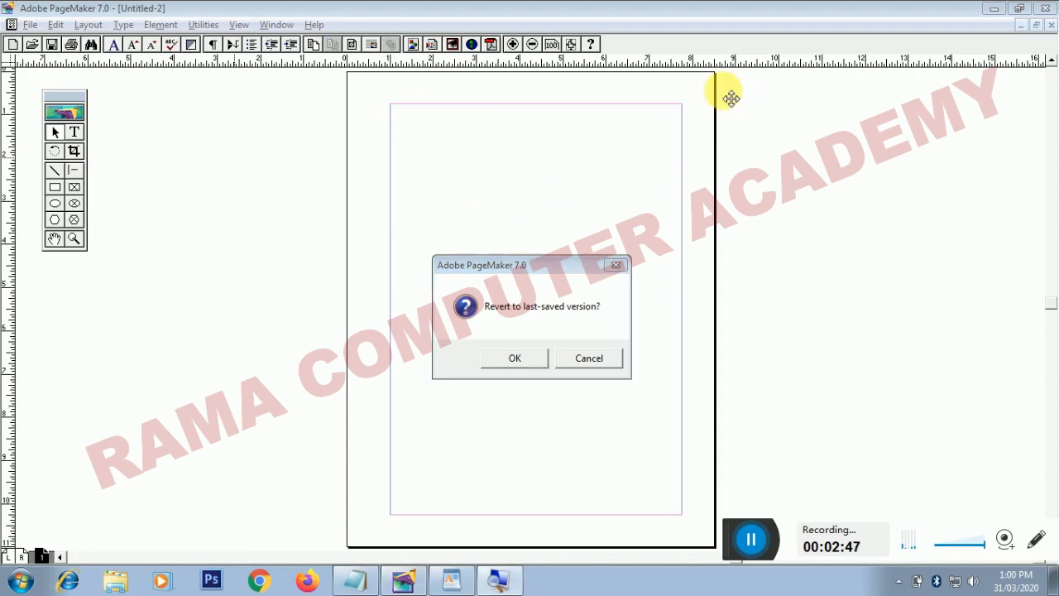
left_click(575, 358)
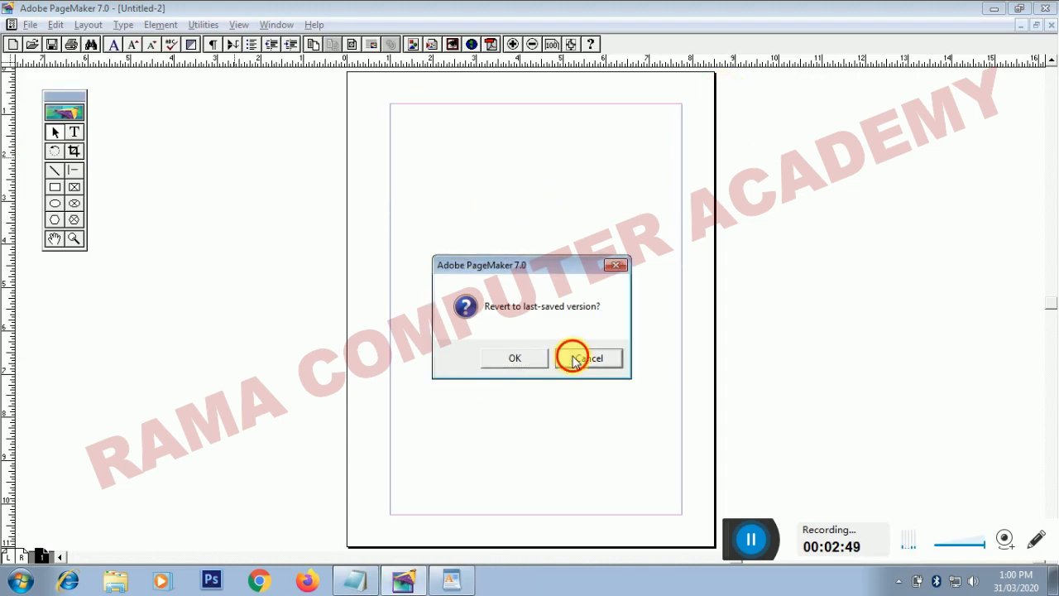
- Place demo content.txt from the Desktop as a new story, starting at the page's upper-left margin corner
left_click(28, 25)
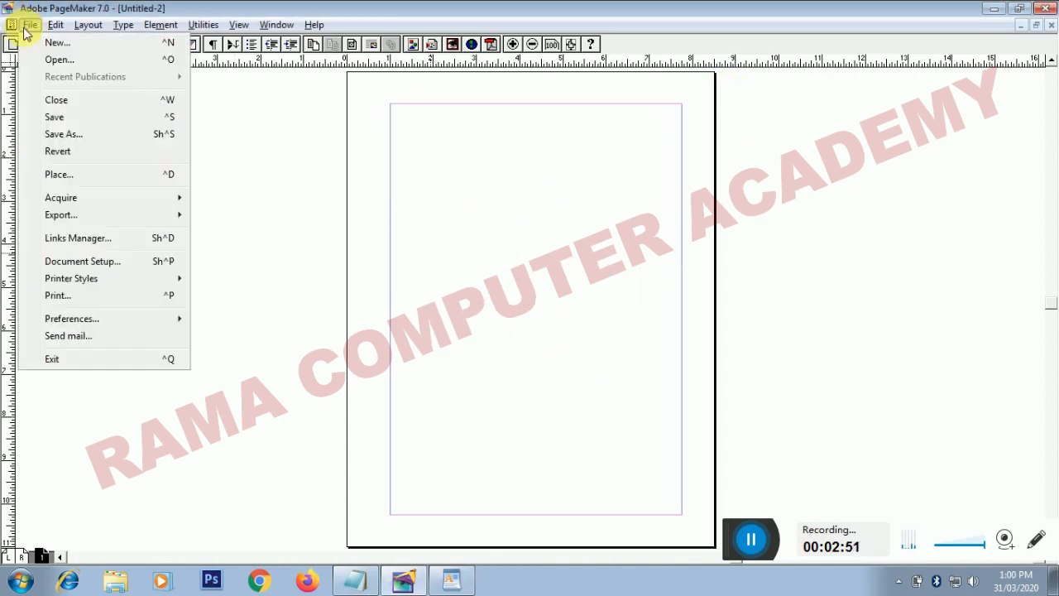
left_click(53, 179)
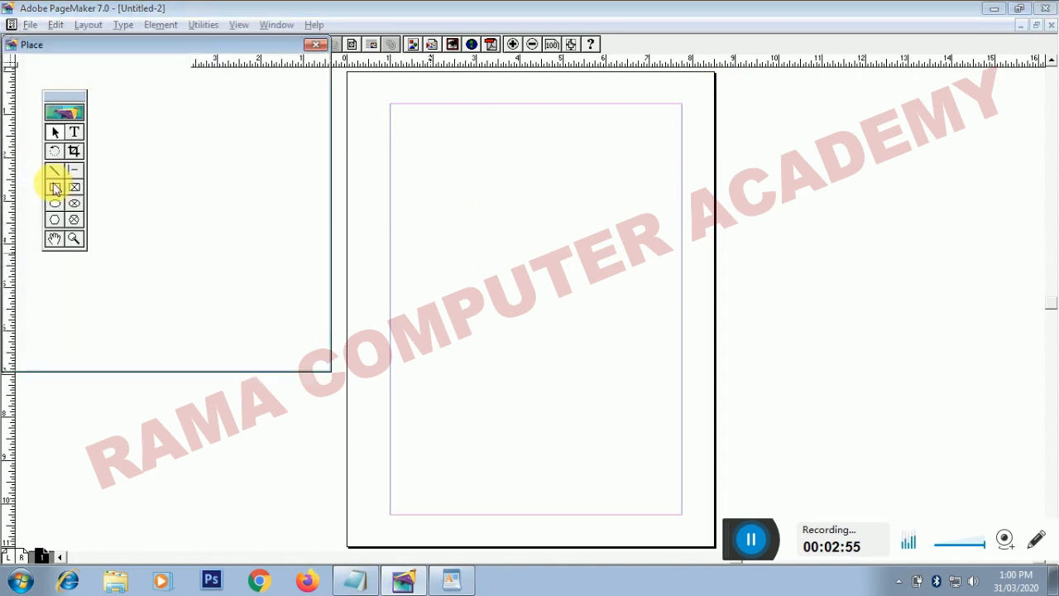
left_click_drag(155, 46, 360, 131)
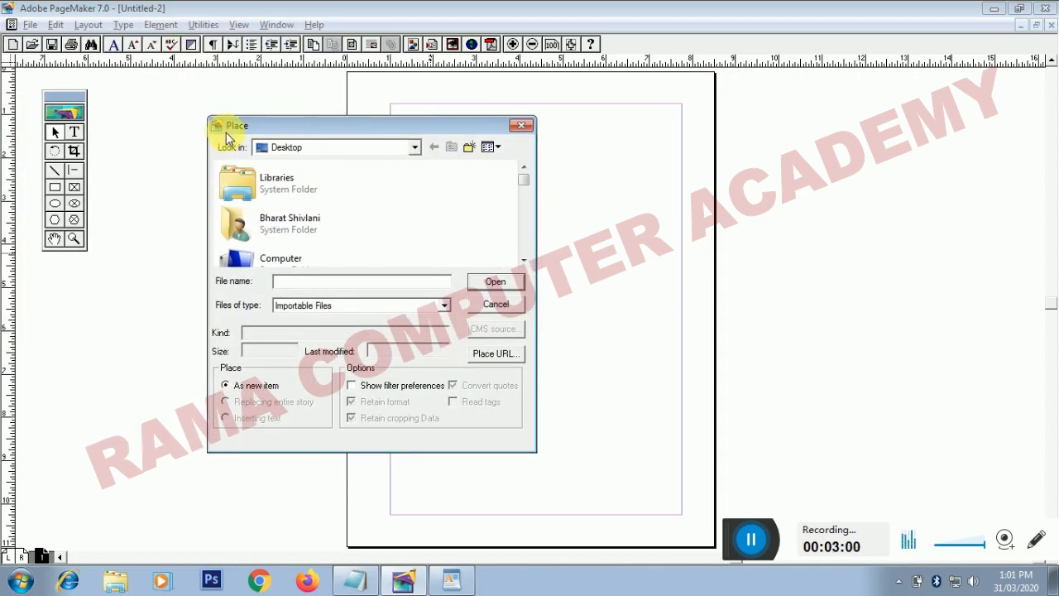
left_click(356, 149)
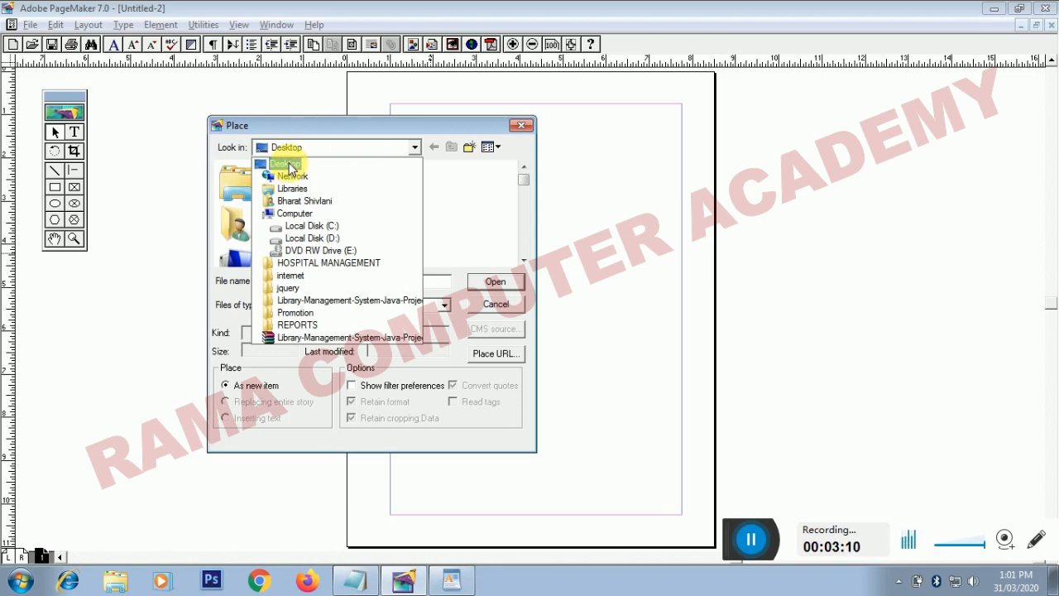
left_click(289, 164)
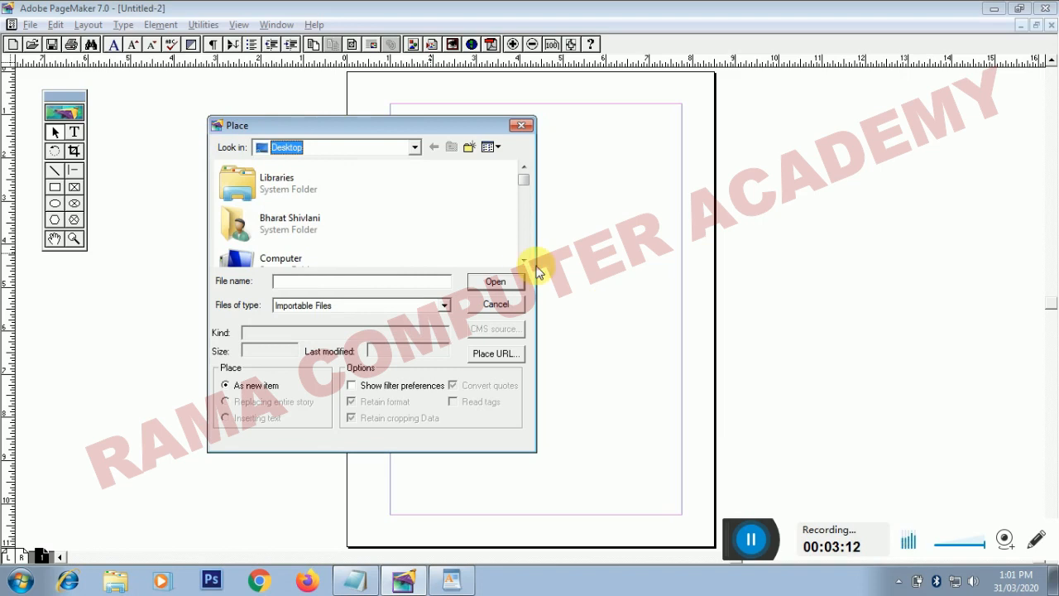
left_click_drag(524, 263, 523, 263)
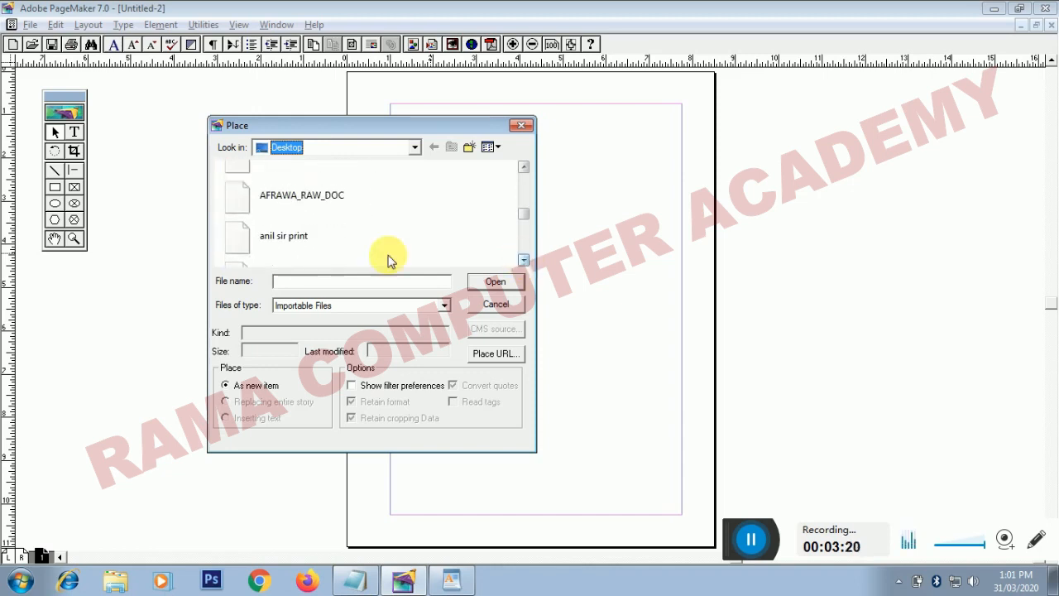
left_click(356, 282)
type("demo")
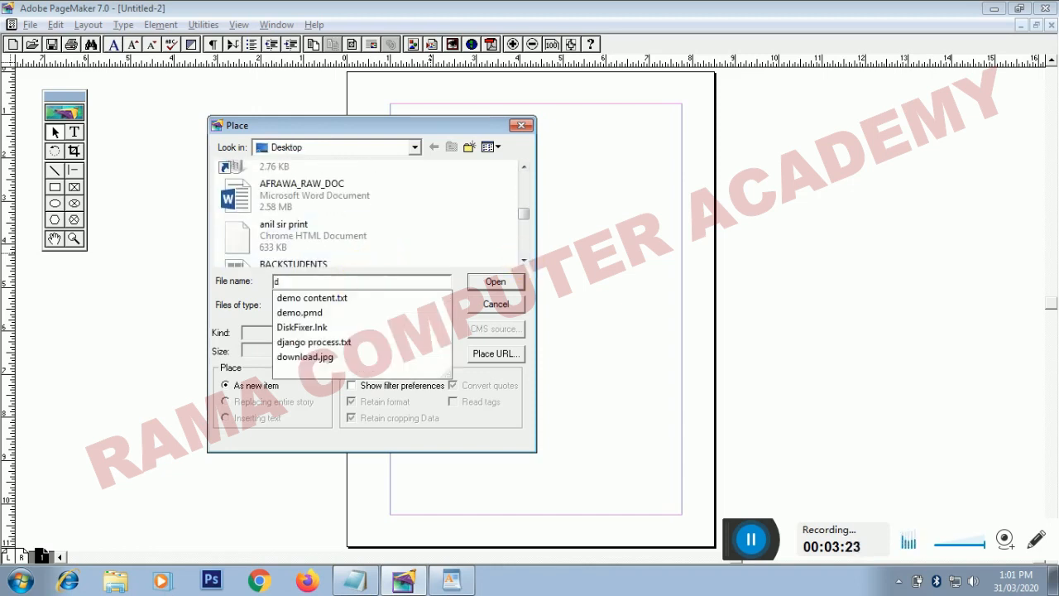
left_click(314, 300)
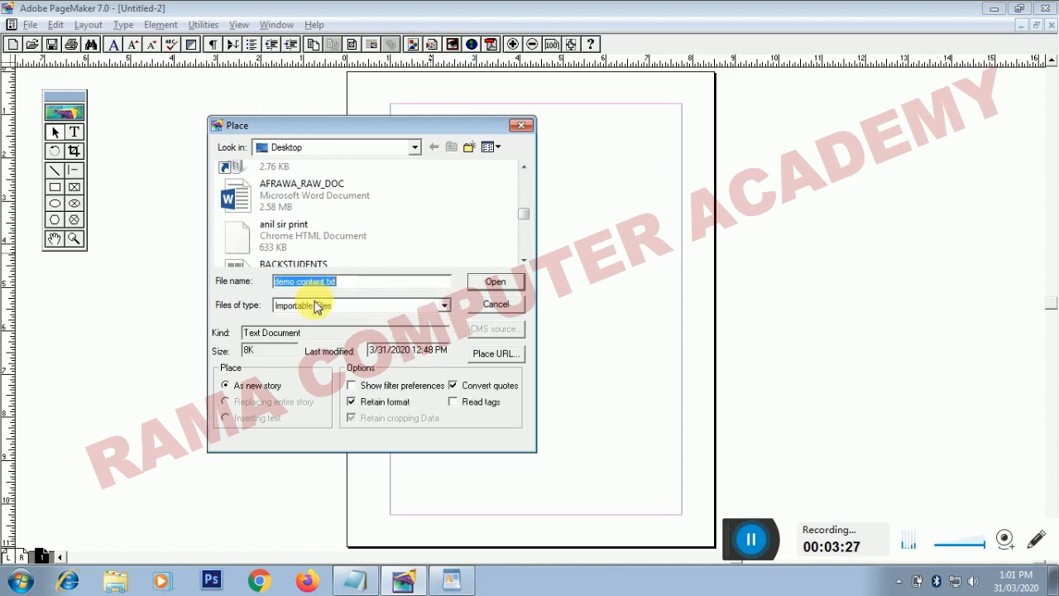
left_click(488, 283)
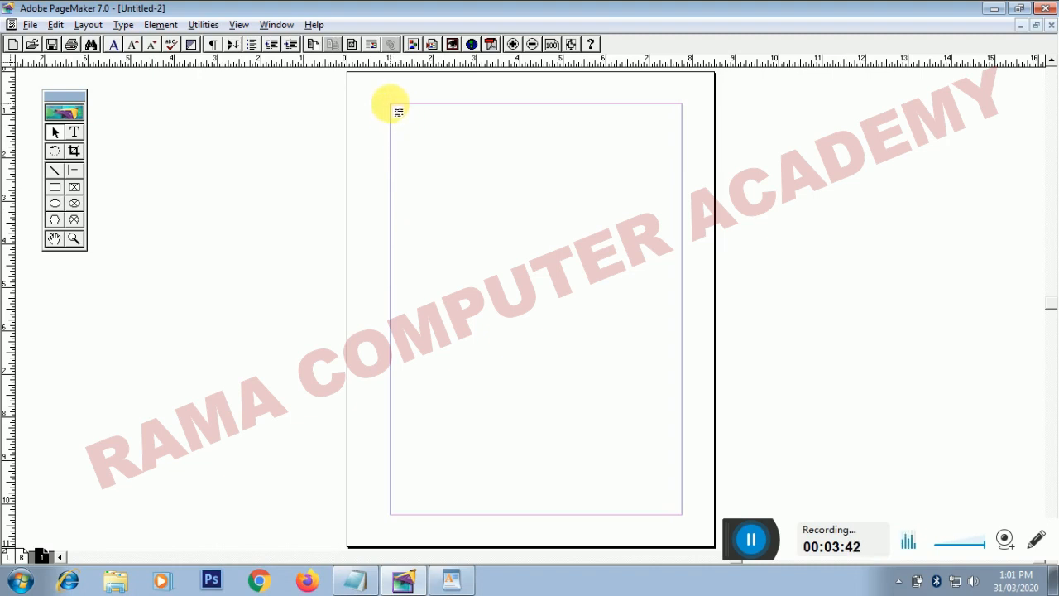
left_click(398, 112)
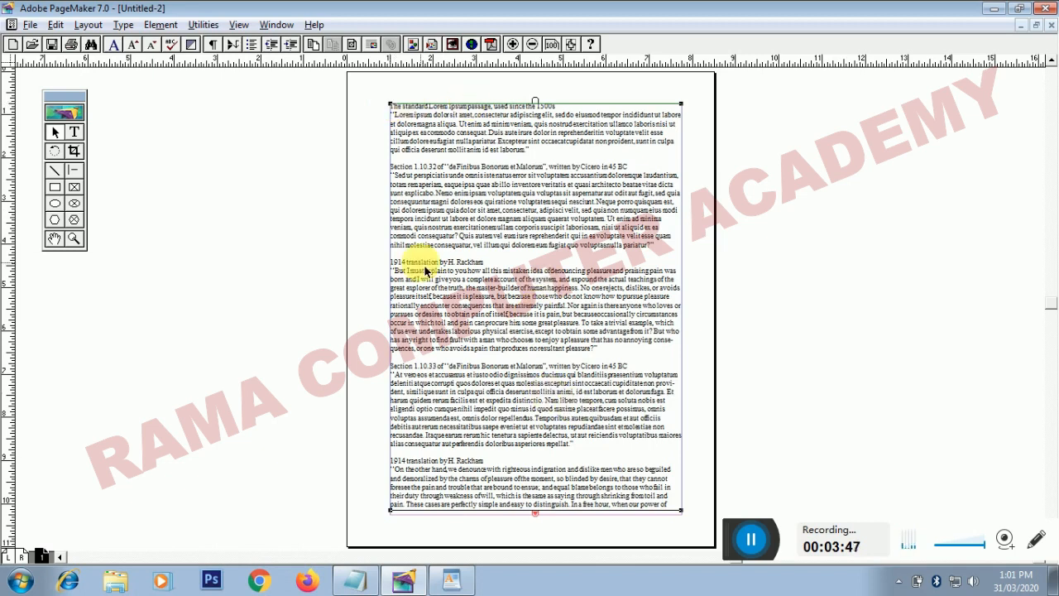
- Examine the placed text at close range, reading from its heading down to the end of the page
left_click(73, 239)
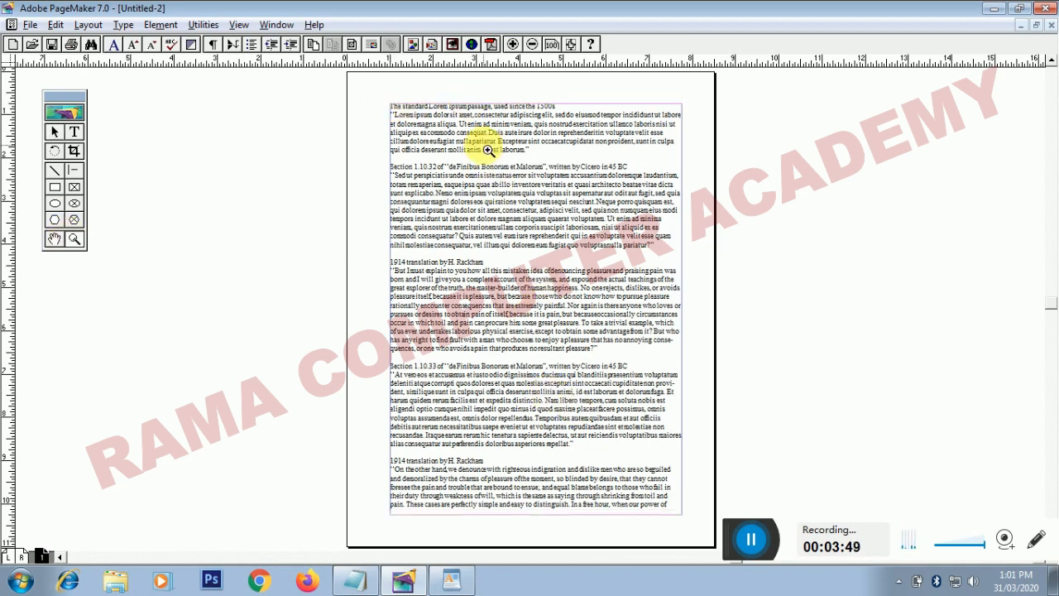
left_click(489, 141)
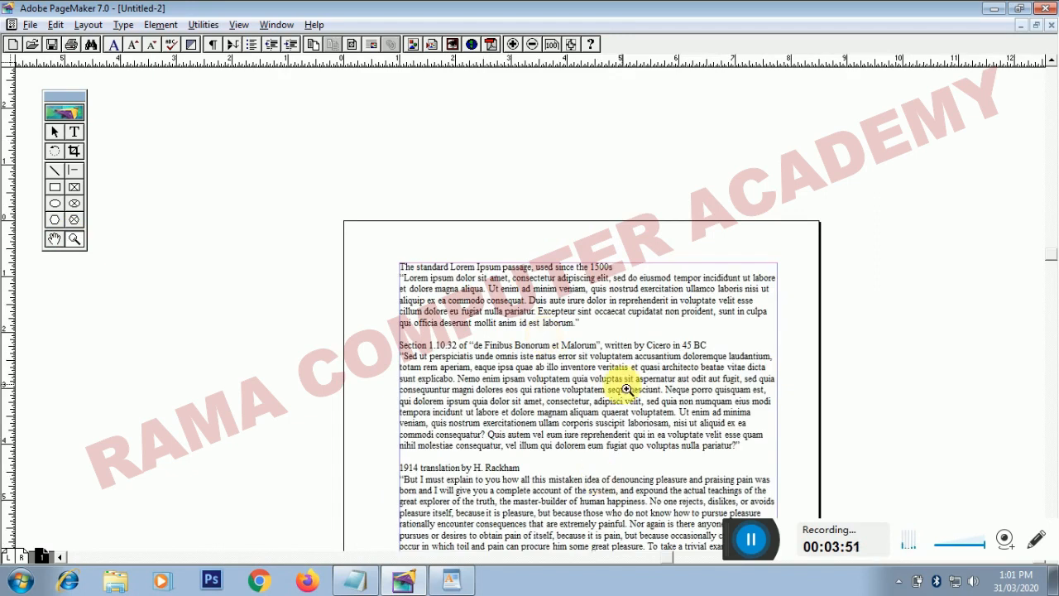
left_click(626, 389)
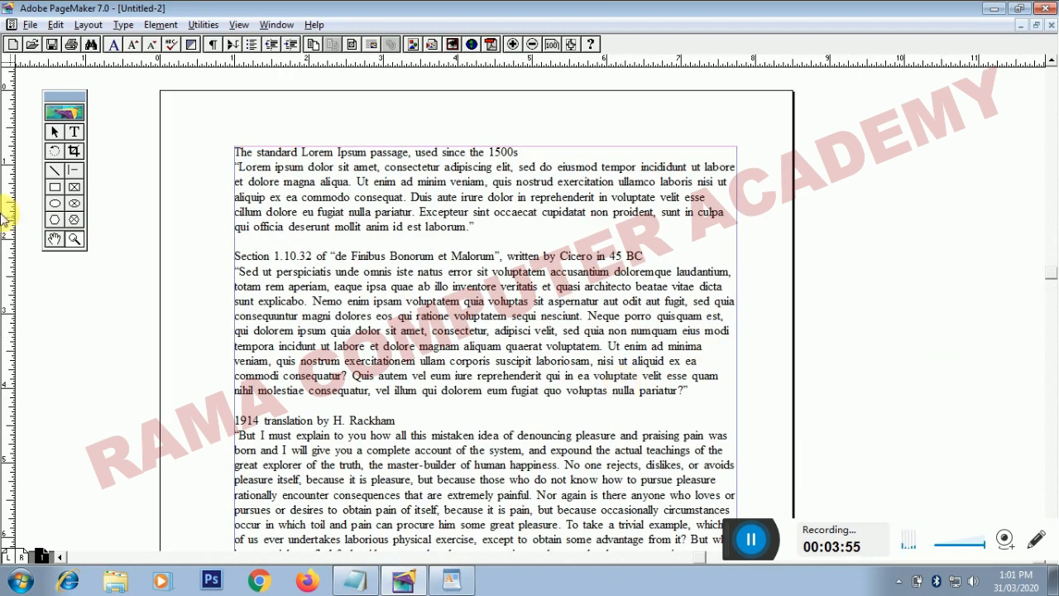
left_click(53, 239)
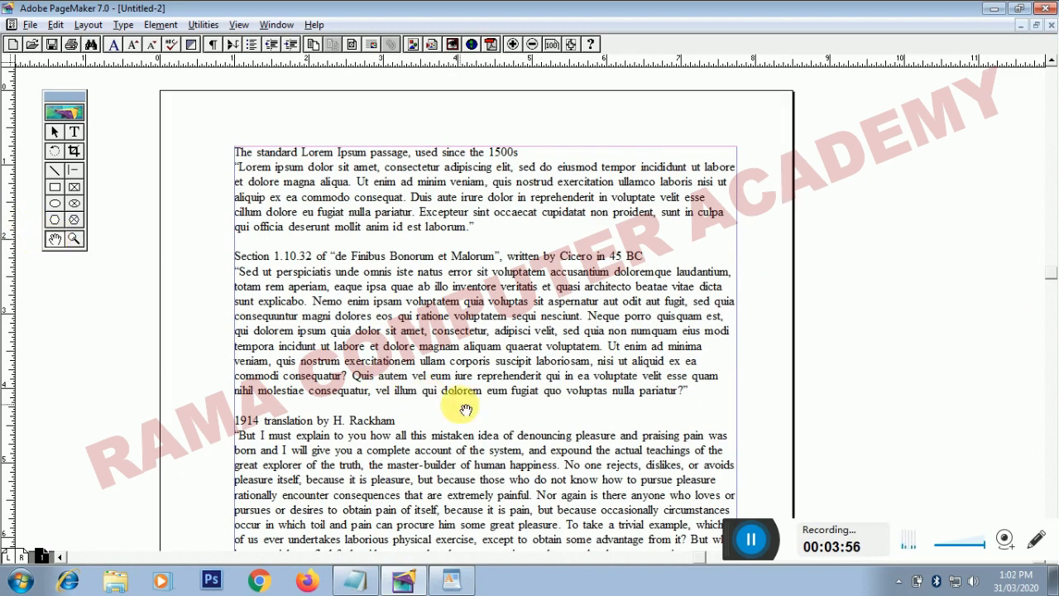
left_click_drag(466, 410, 461, 300)
left_click_drag(460, 369, 464, 311)
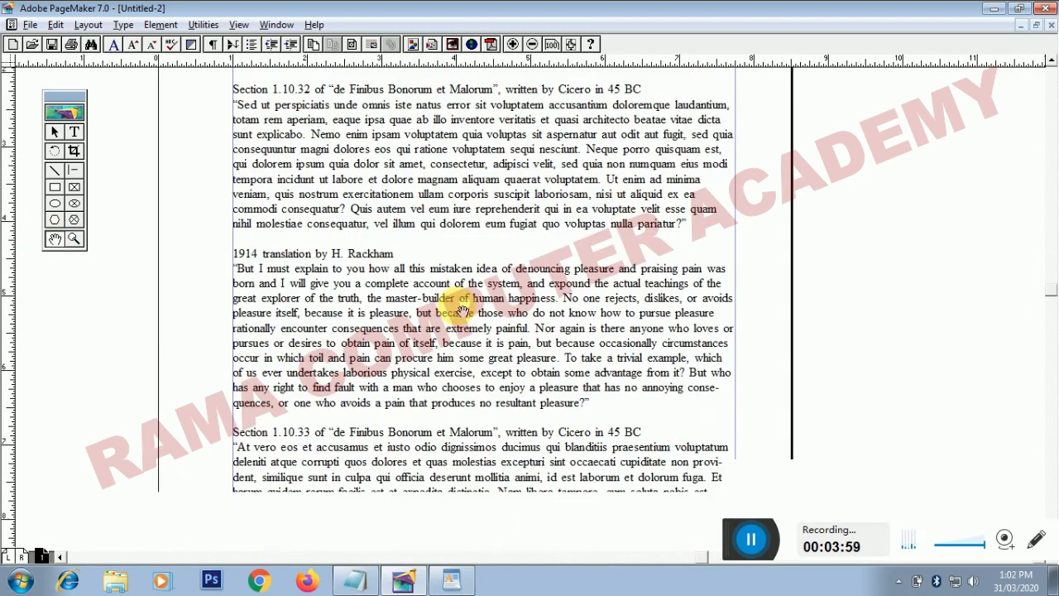
left_click_drag(473, 402, 475, 279)
left_click_drag(470, 346, 479, 288)
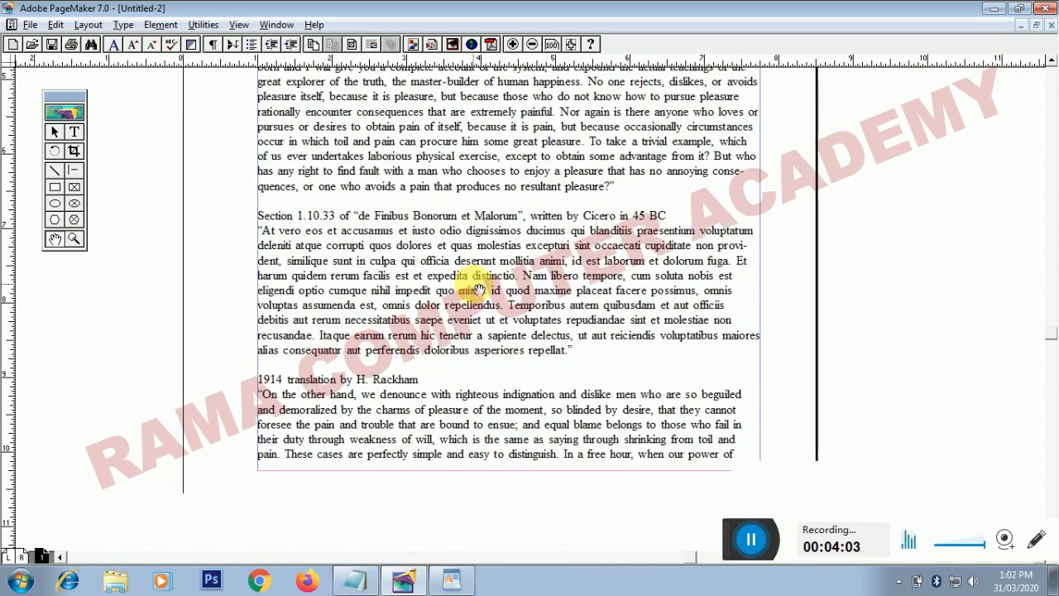
- Extend the text block downward past the page's lower edge to show the remaining text, and review the overflow
left_click(55, 132)
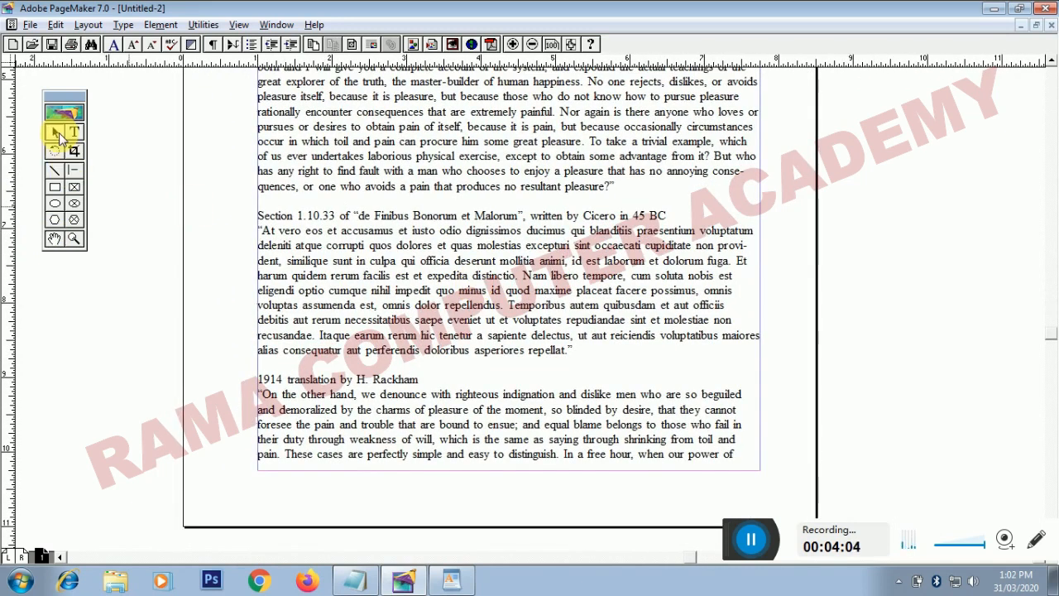
left_click(438, 283)
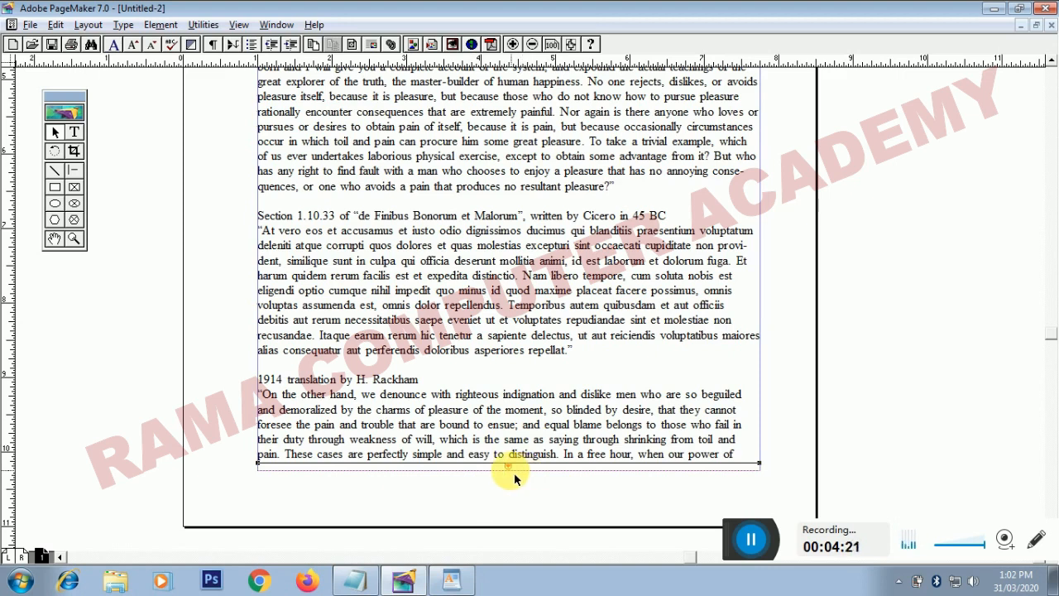
left_click_drag(509, 466, 511, 580)
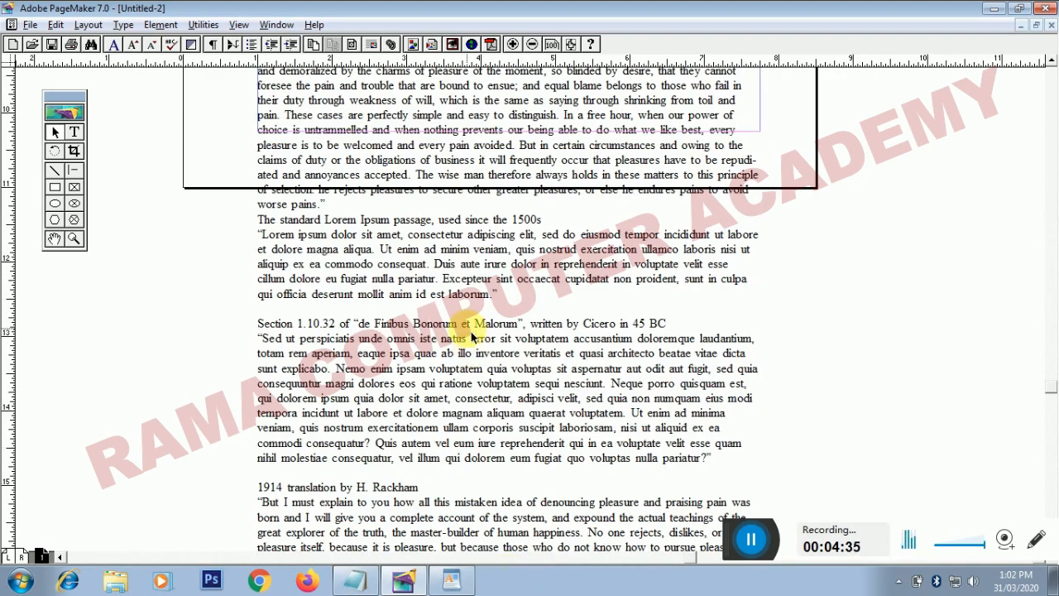
left_click(1051, 63)
left_click(1052, 63)
left_click(1052, 63)
left_click(1052, 63)
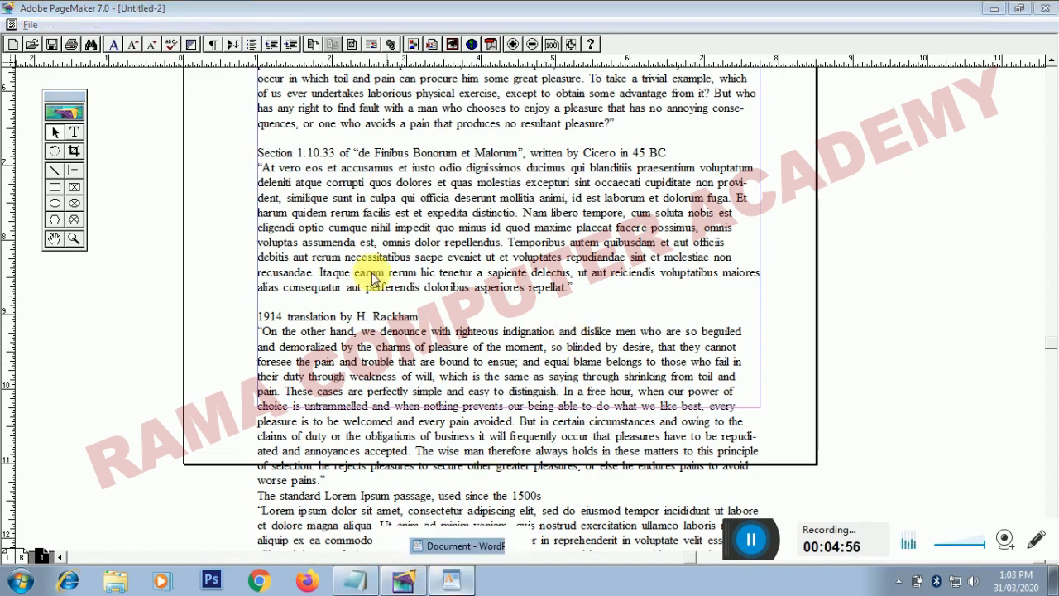
- Switch to the WordPad topic list, highlight the AutoFlow entry, and return to PageMaker
left_click(450, 581)
left_click_drag(263, 331, 400, 342)
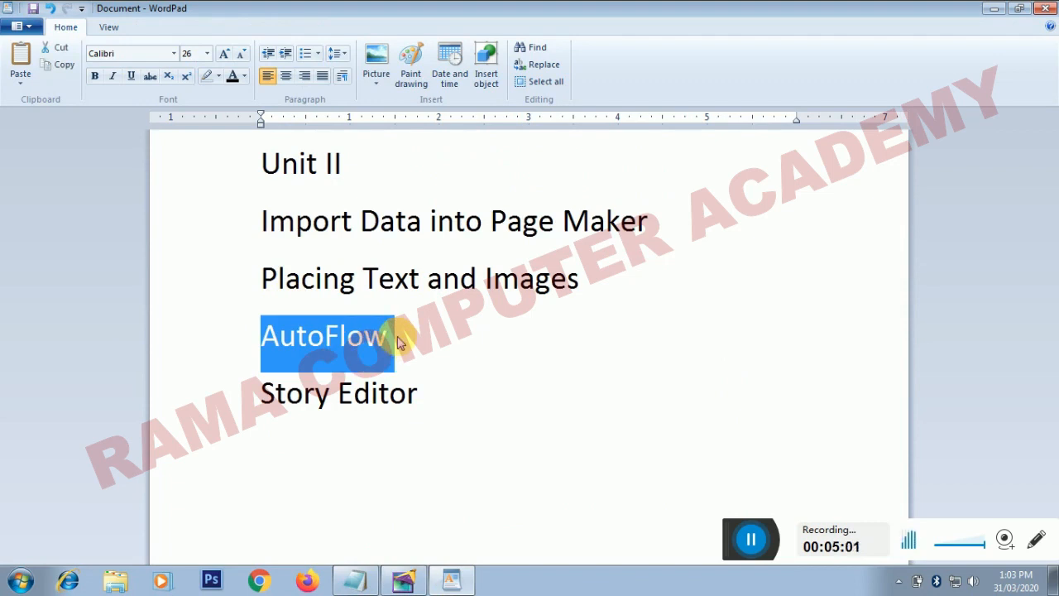
left_click(404, 582)
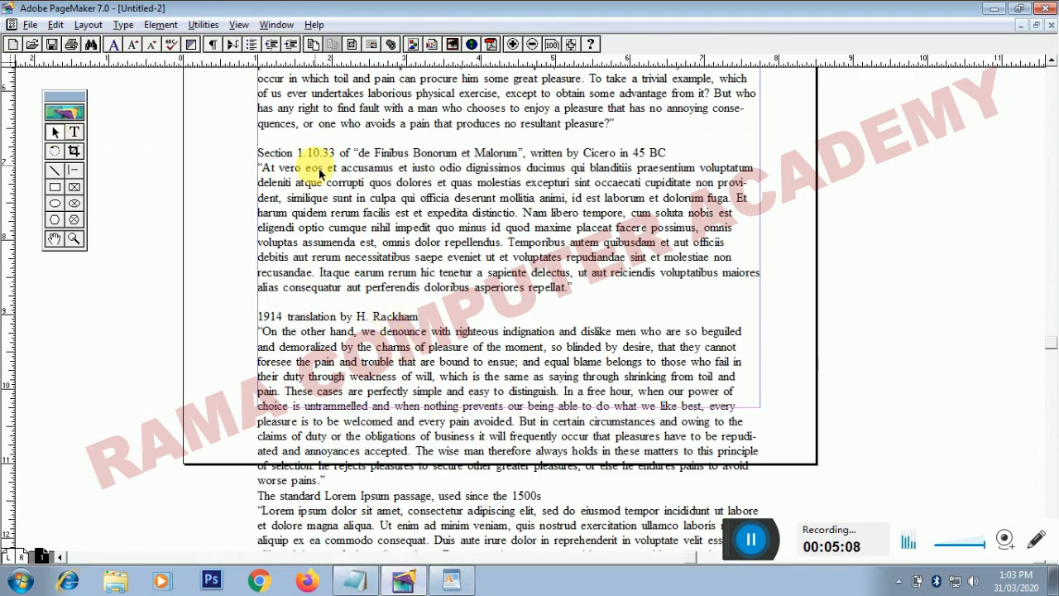
- Delete the overflowing text block from the page and turn on Autoflow for the publication
key("Delete")
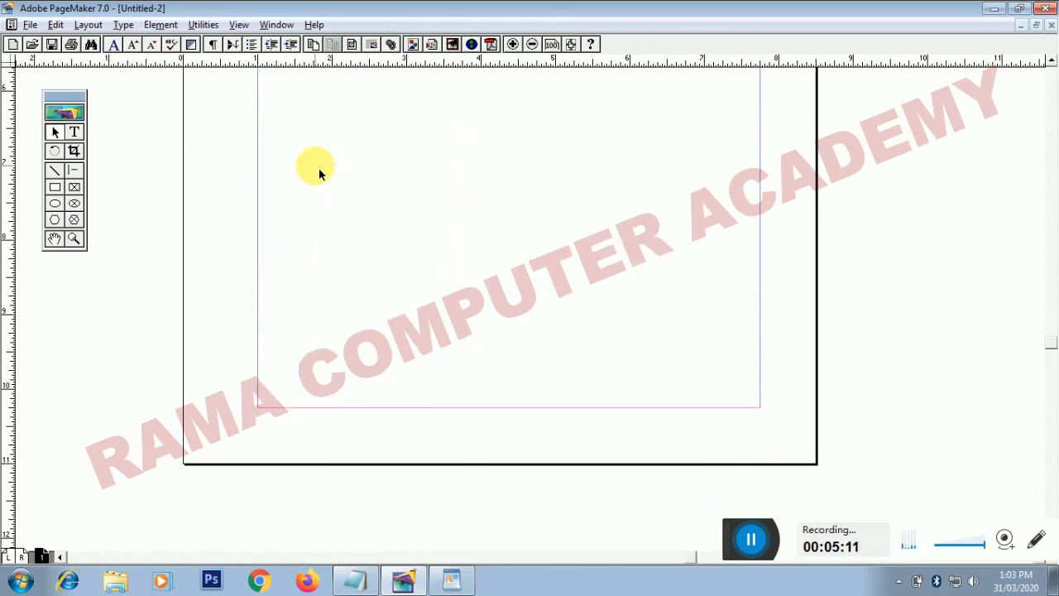
left_click(1051, 62)
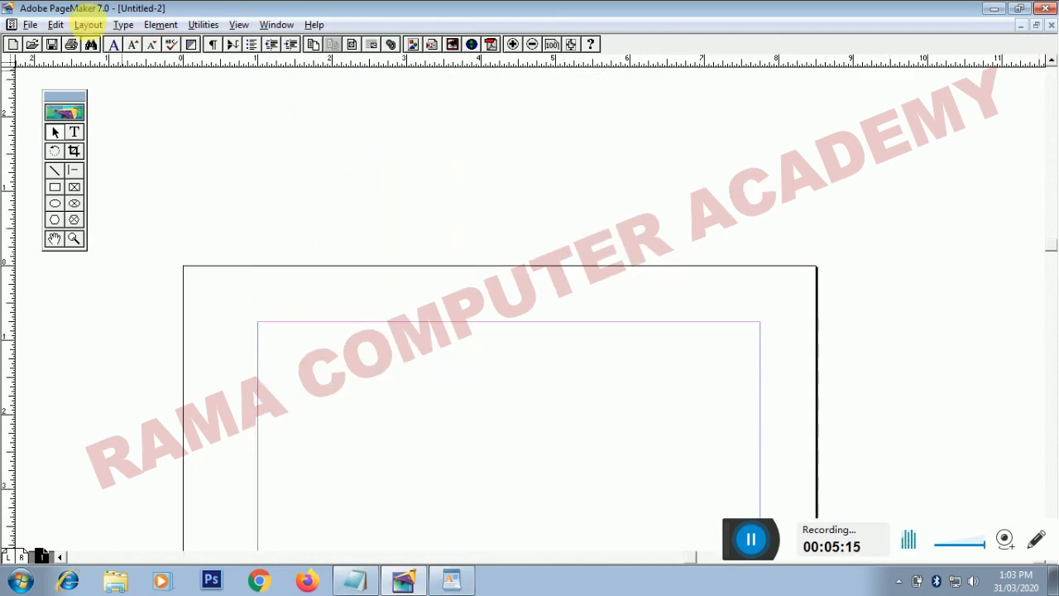
left_click(84, 27)
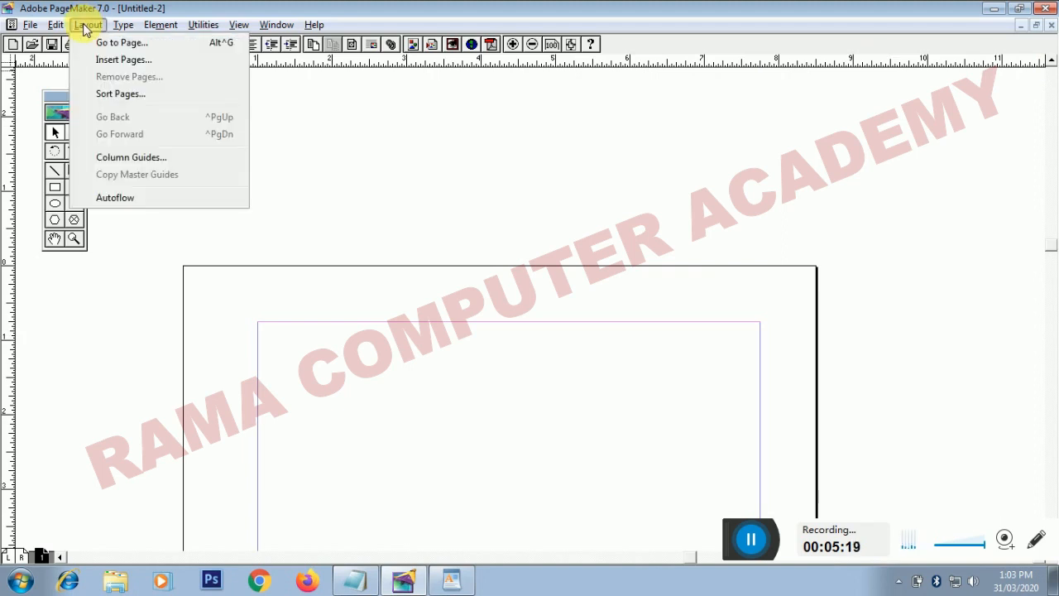
left_click(135, 201)
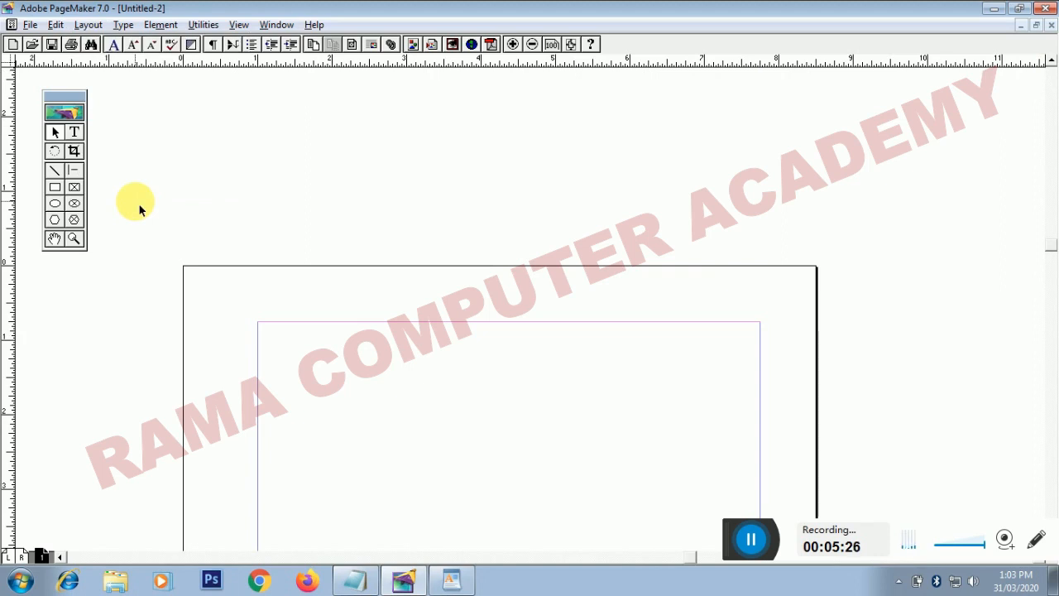
left_click(93, 26)
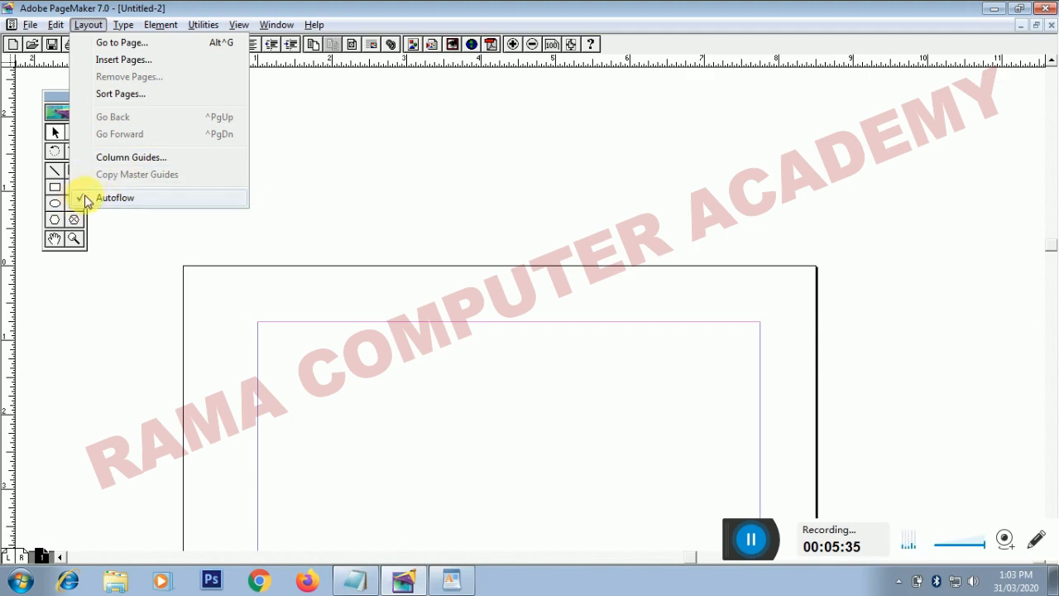
left_click(155, 230)
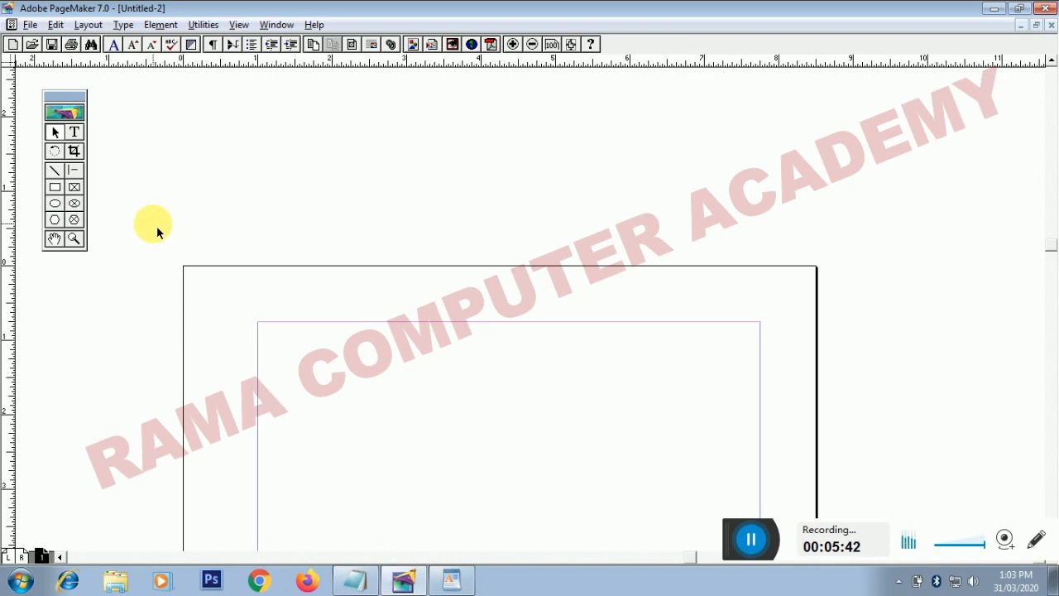
- Place demo content.txt from the Desktop at page 1's upper-left margin corner with Autoflow, letting it run onto additional pages
left_click(30, 24)
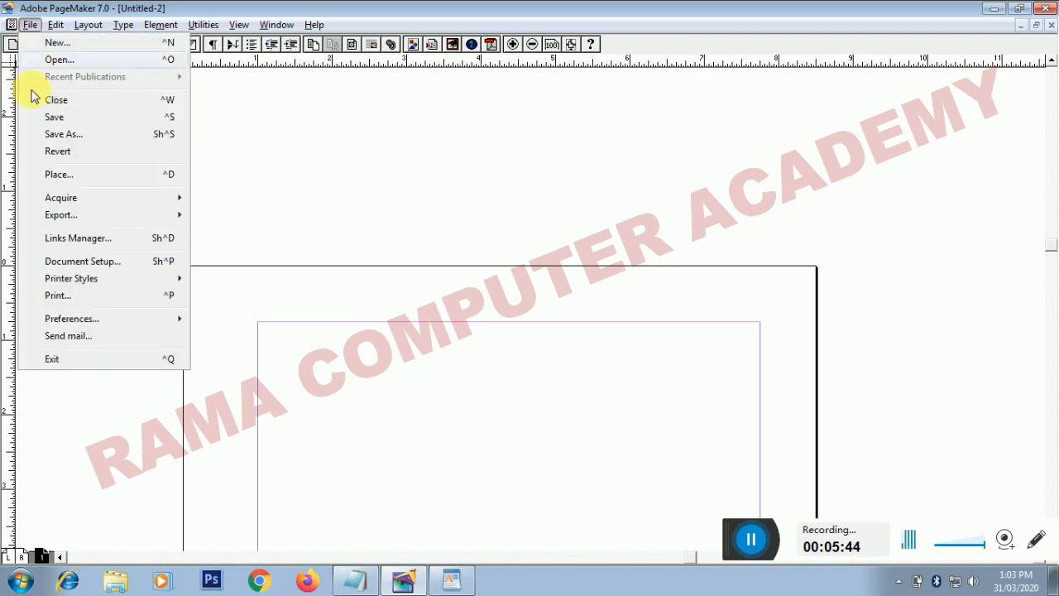
left_click(61, 175)
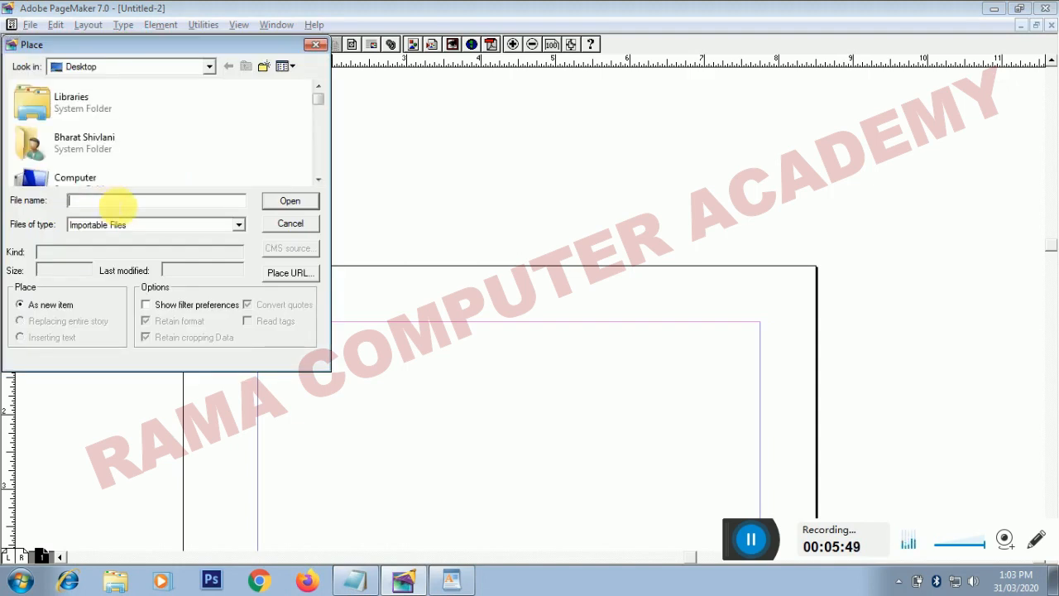
type("demo")
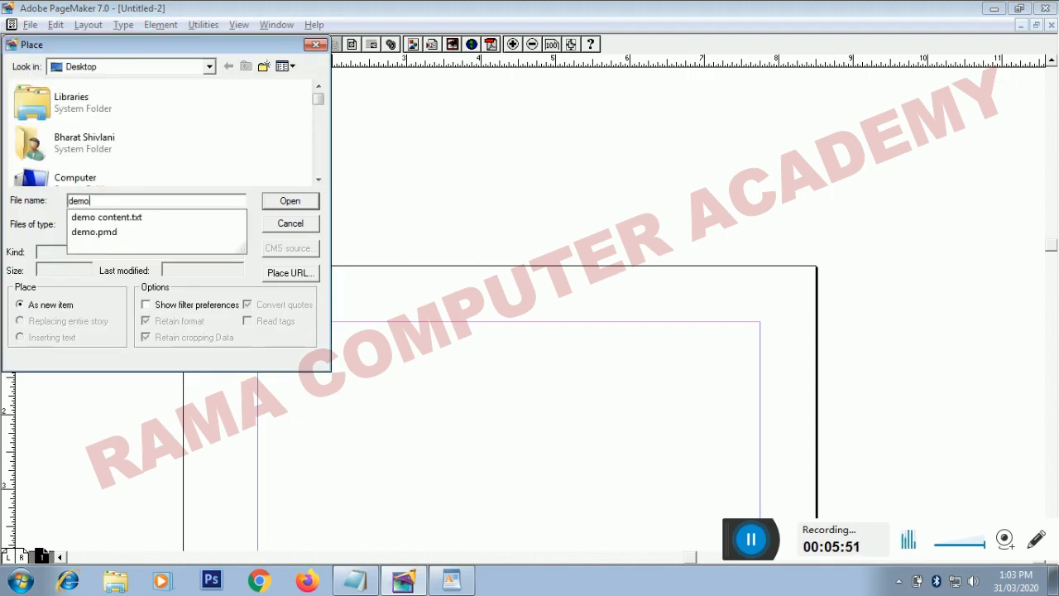
left_click(130, 219)
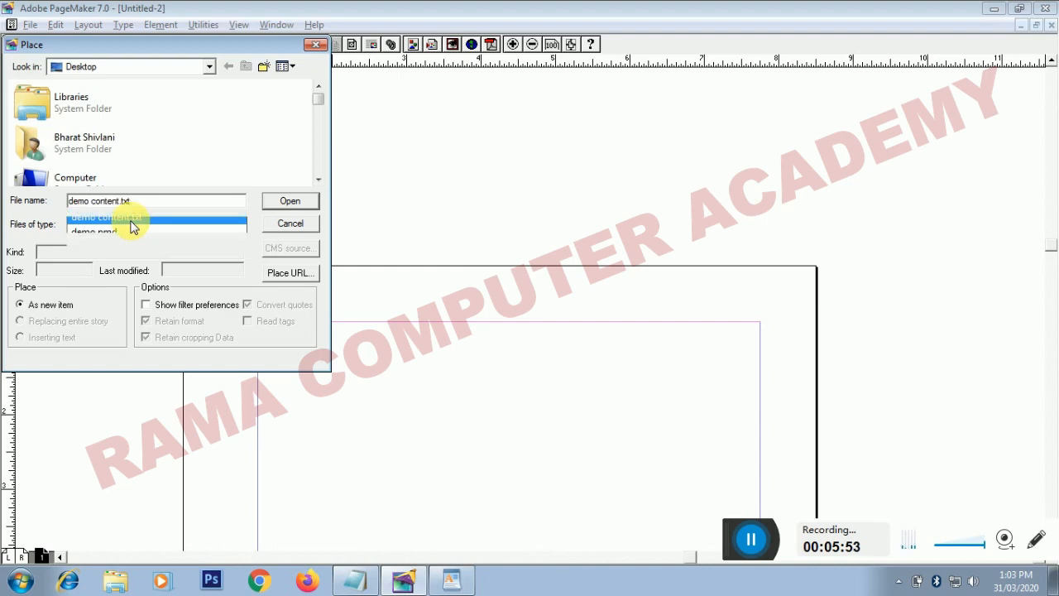
left_click(297, 202)
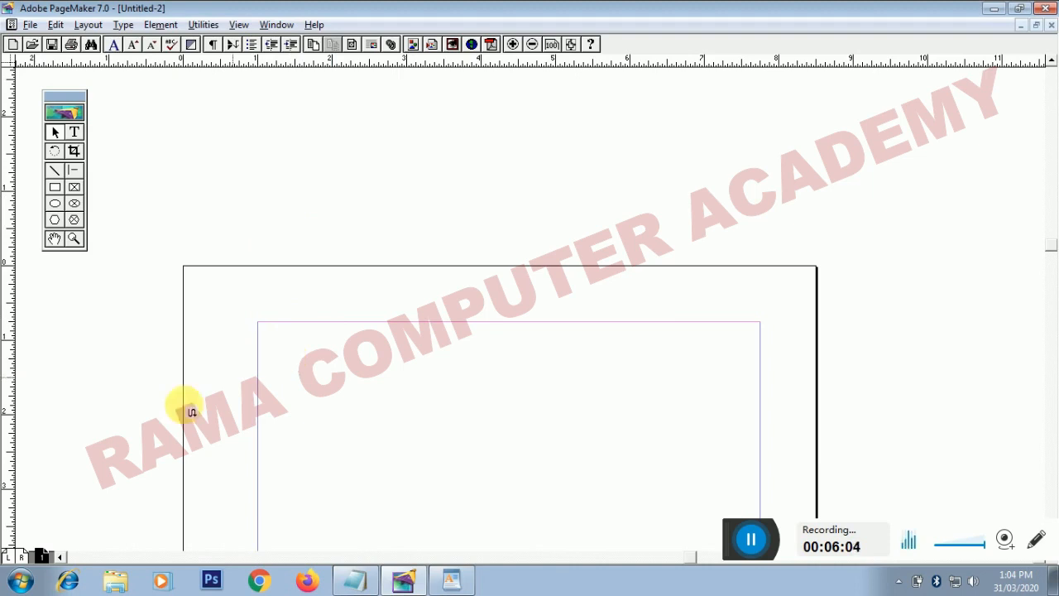
left_click(42, 552)
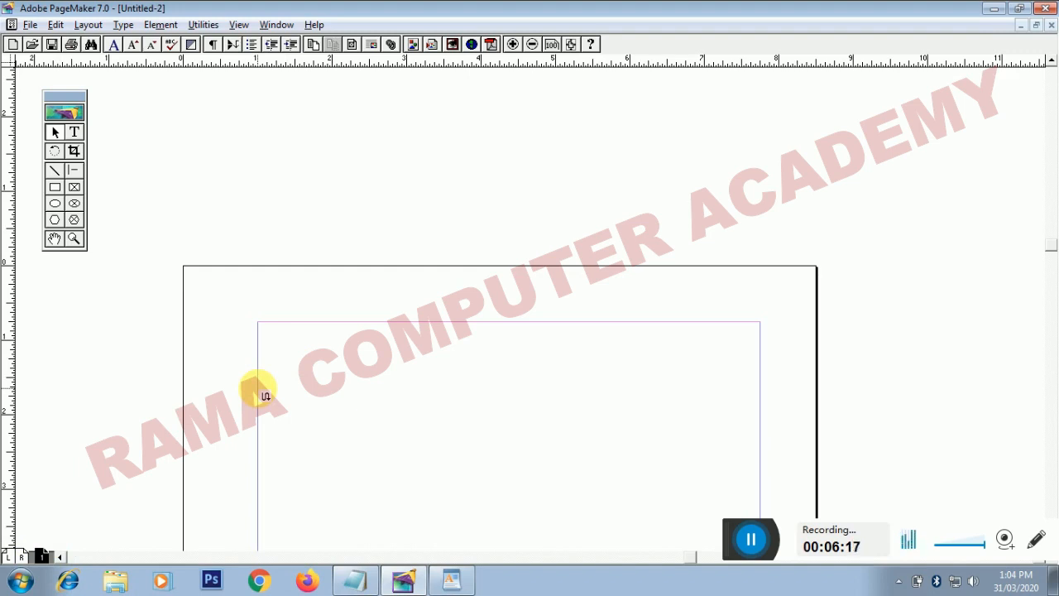
left_click(265, 330)
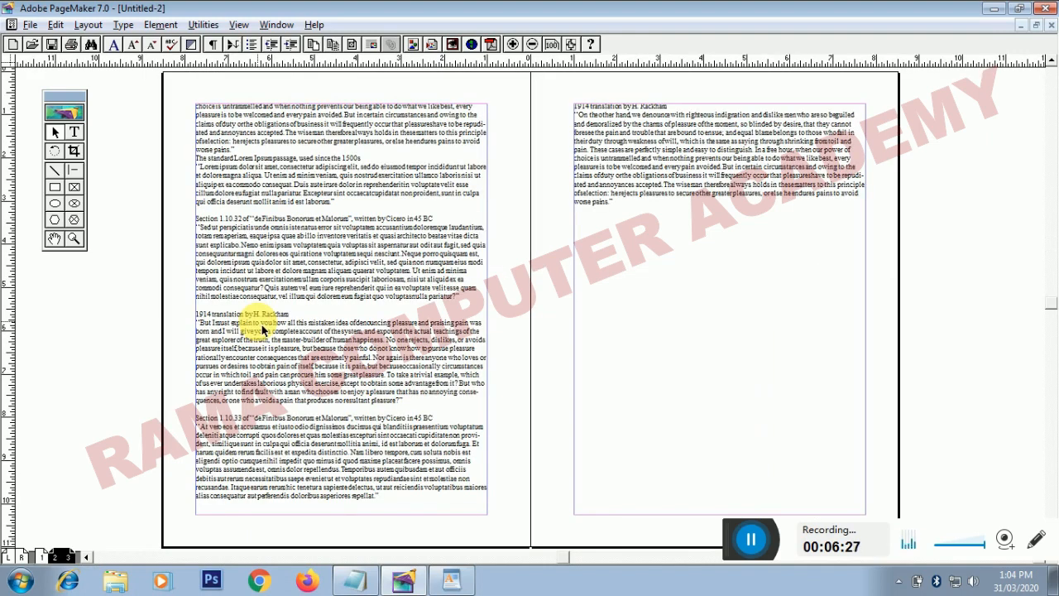
- Review the autoflowed text on page 1, then on the spread of pages 2 and 3
left_click(41, 557)
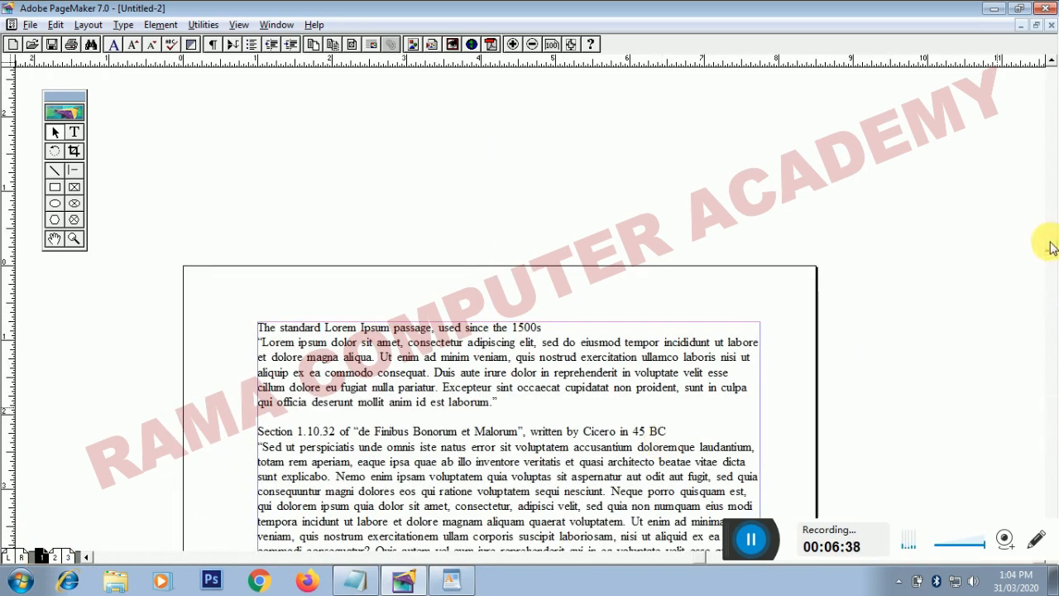
scroll(1049, 269, "down", 3)
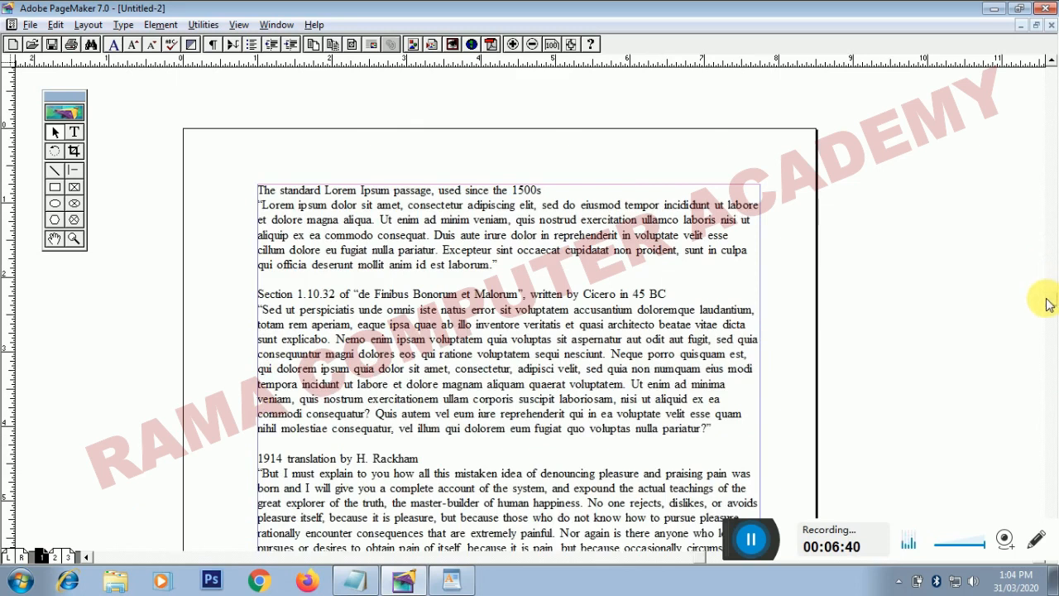
scroll(1047, 298, "down", 4)
left_click(55, 558)
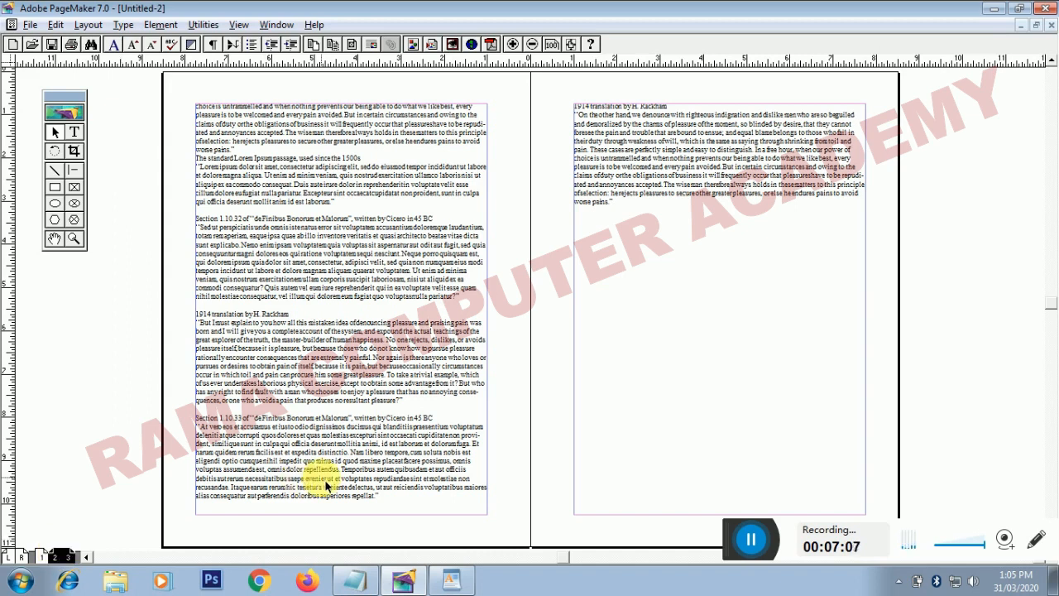
- Switch to the WordPad topic list, highlight Placing Text and the word Images in turn, and return to PageMaker
left_click(444, 583)
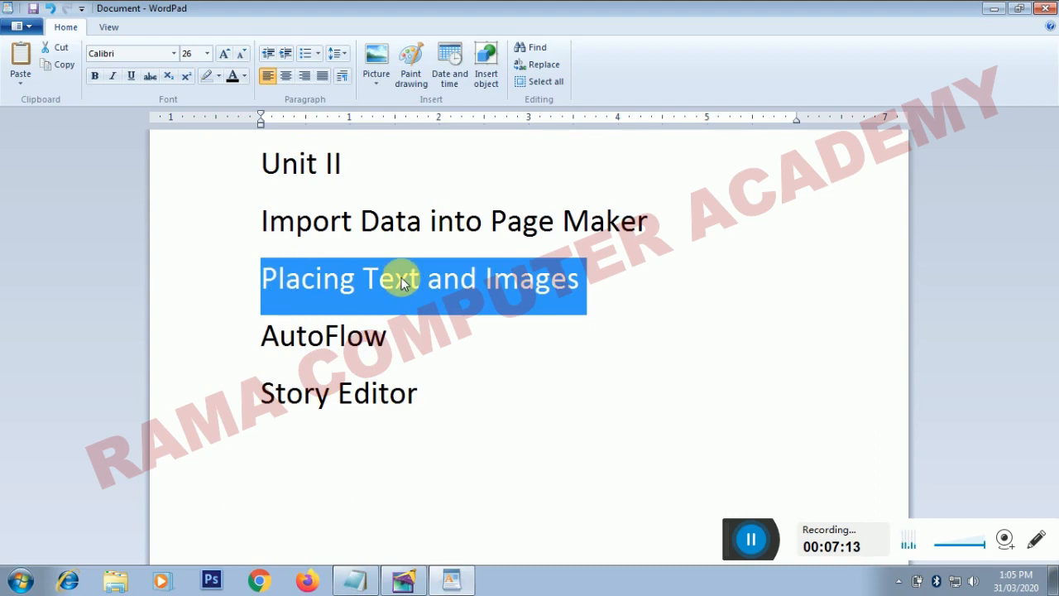
left_click(360, 278)
left_click_drag(266, 280, 407, 281)
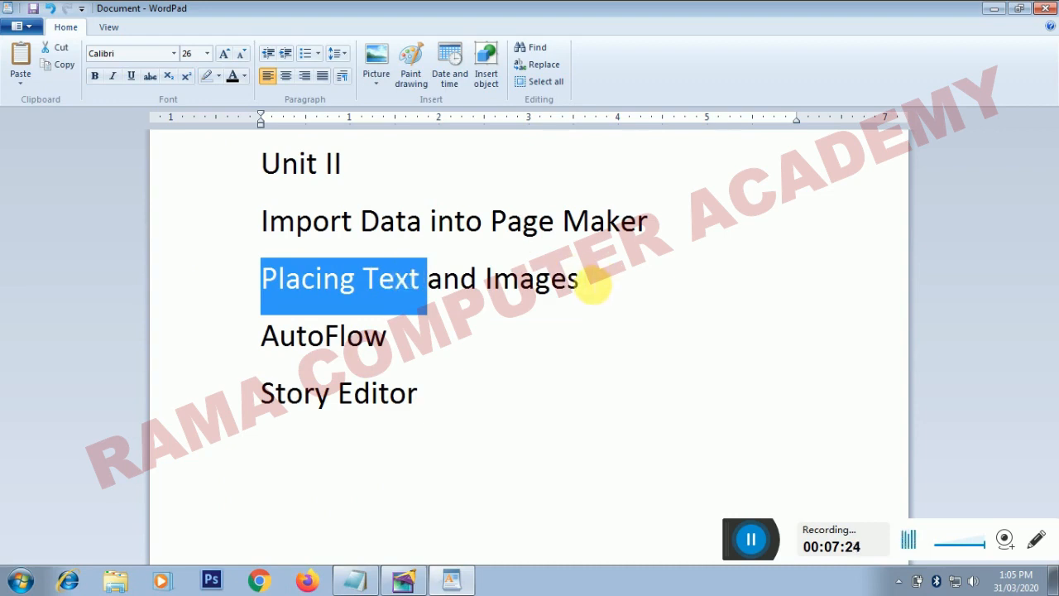
double_click(571, 282)
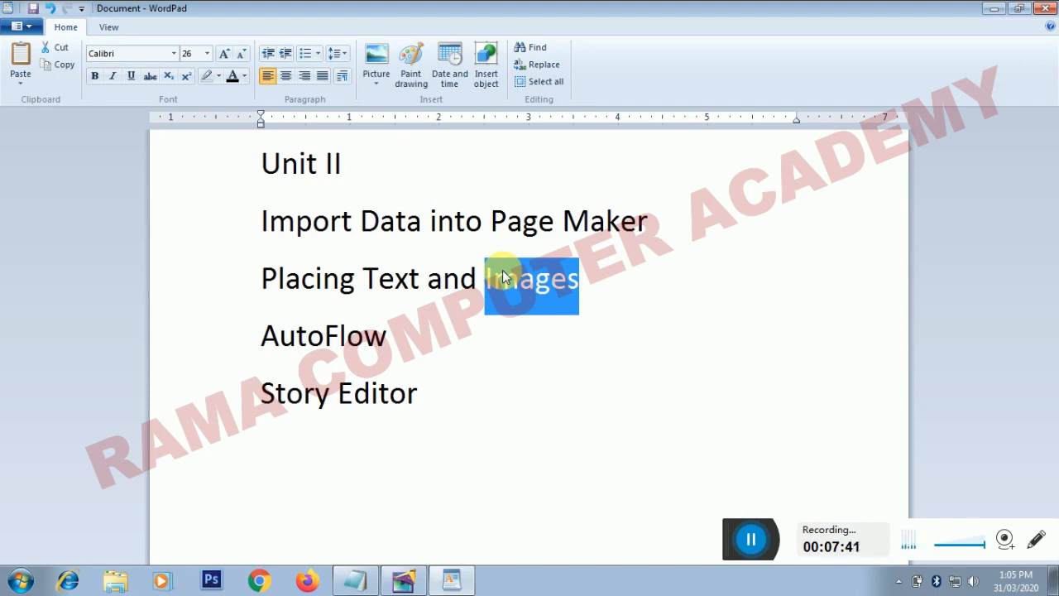
key("alt+Tab")
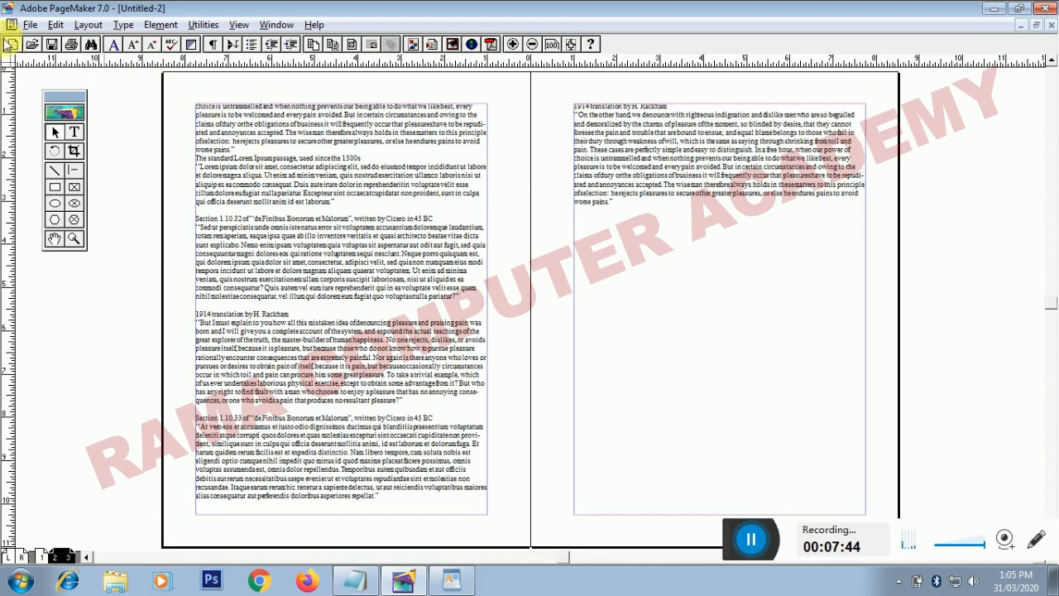
- Create a new one-page Letter publication and browse for a file to place in the wallpapers folder on Local Disk (D:)
left_click(13, 44)
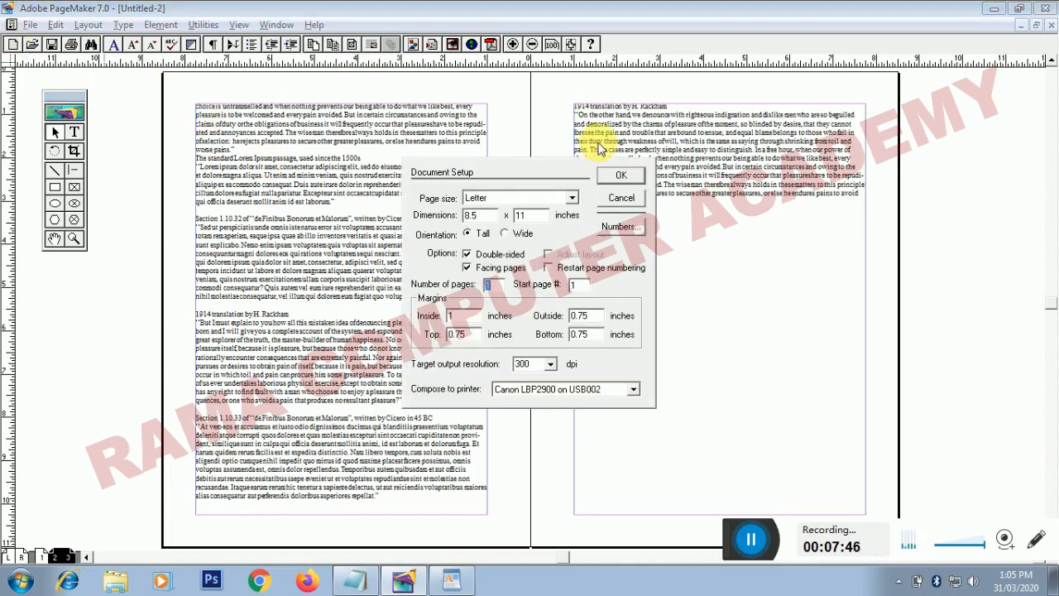
left_click(619, 177)
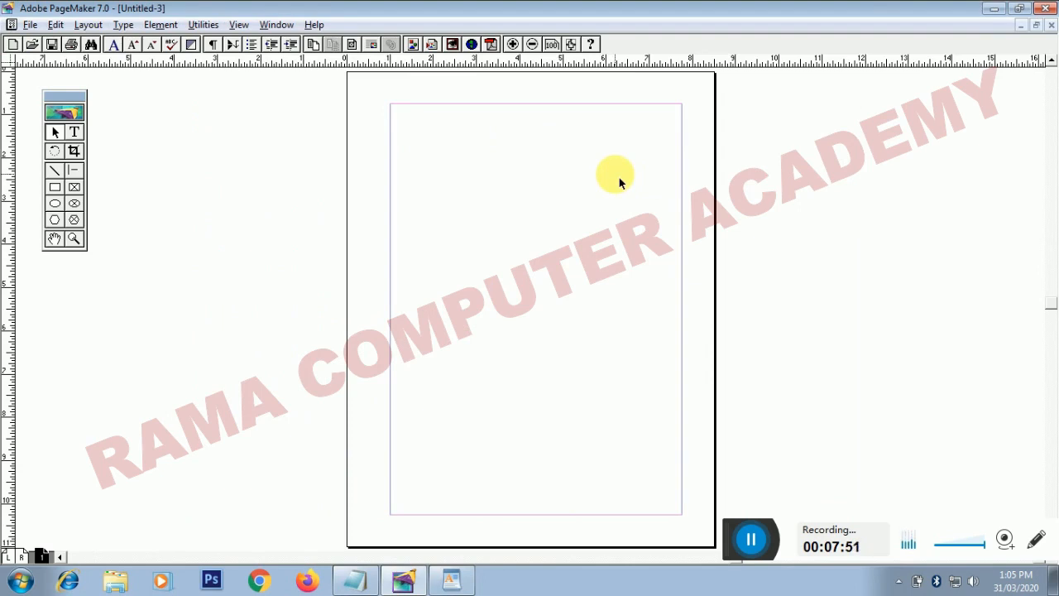
left_click(30, 25)
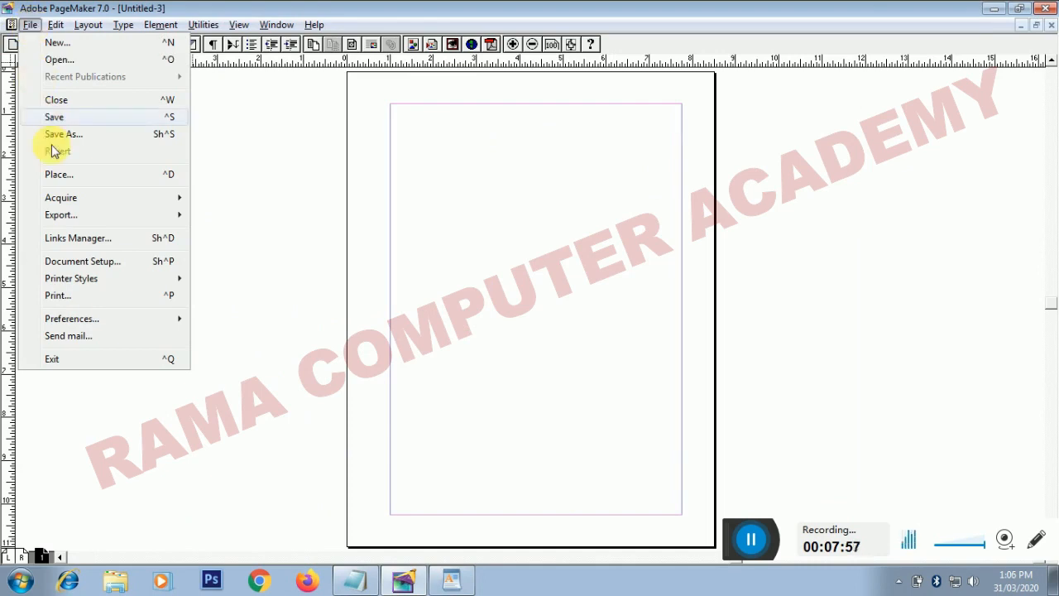
left_click(88, 175)
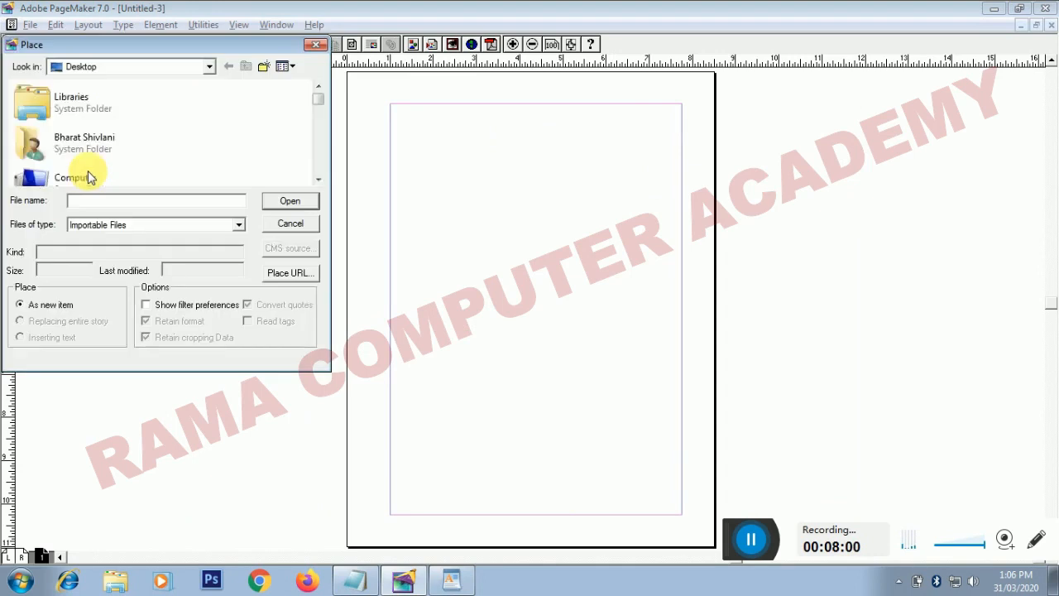
left_click(319, 179)
left_click(319, 179)
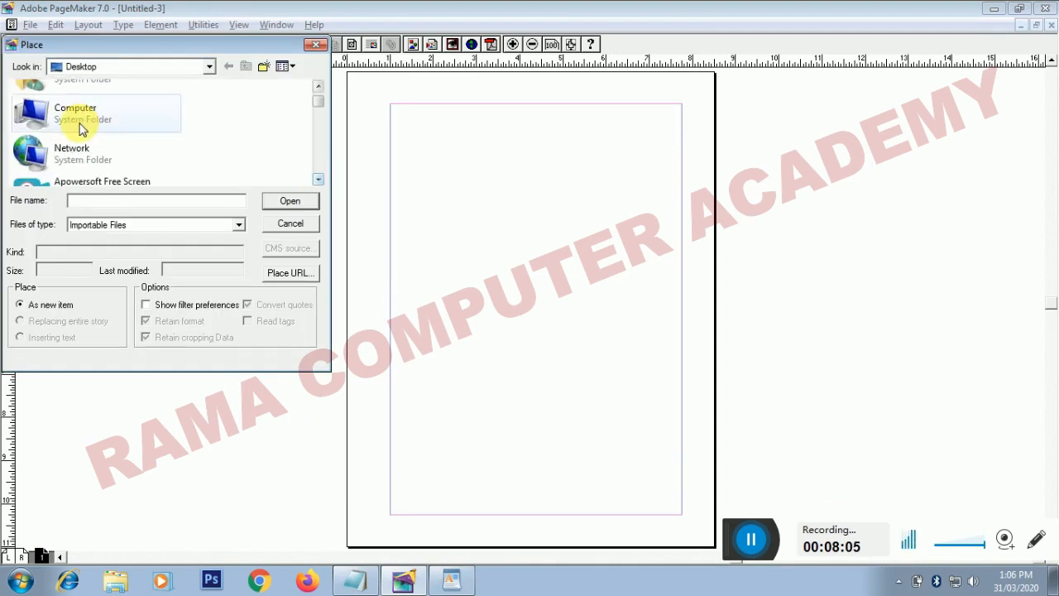
left_click(73, 122)
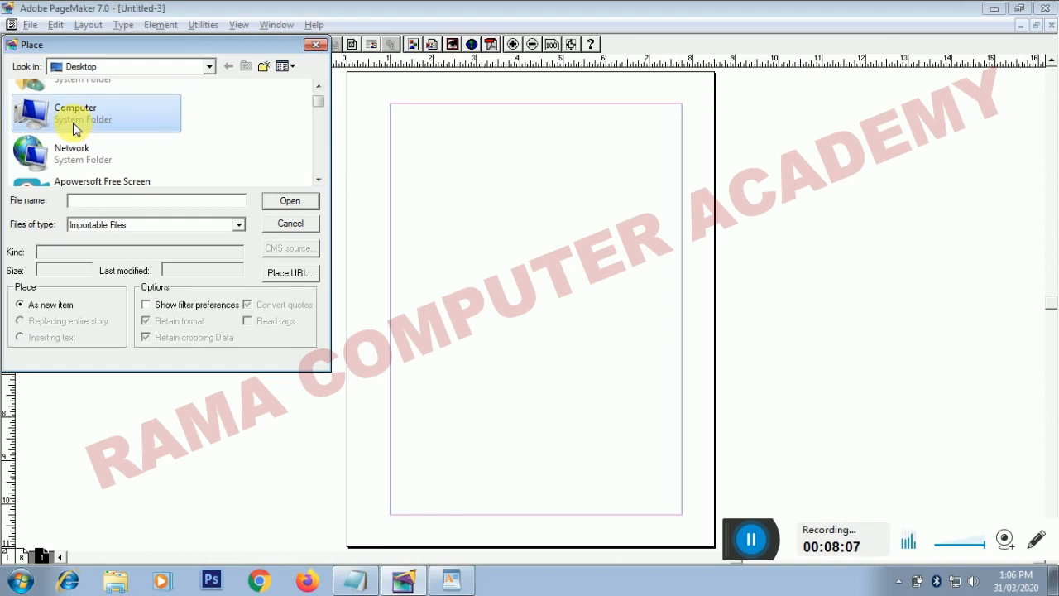
left_click_drag(145, 45, 456, 128)
double_click(346, 184)
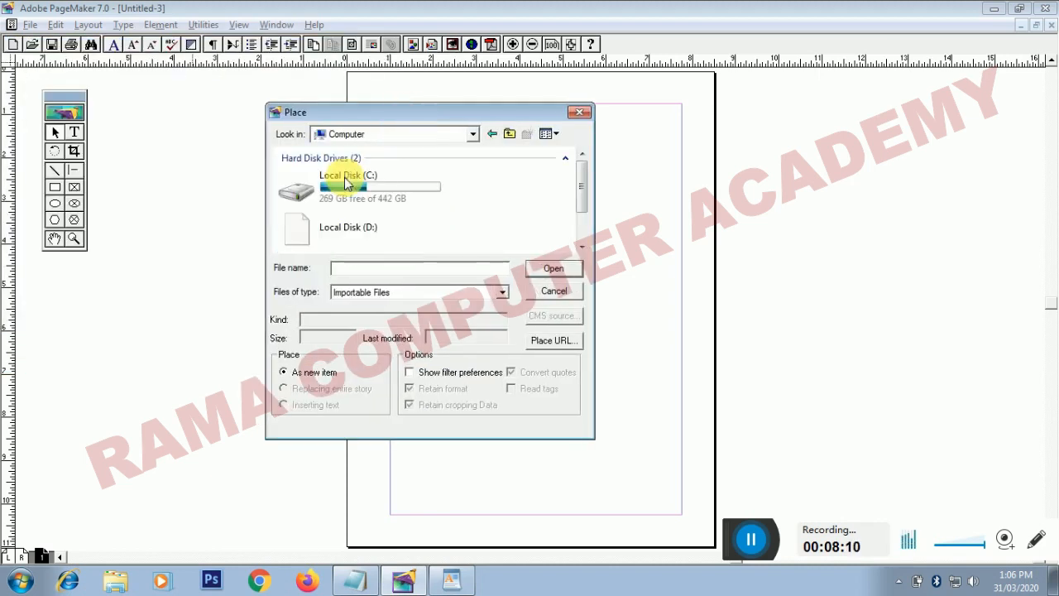
left_click(360, 228)
double_click(360, 228)
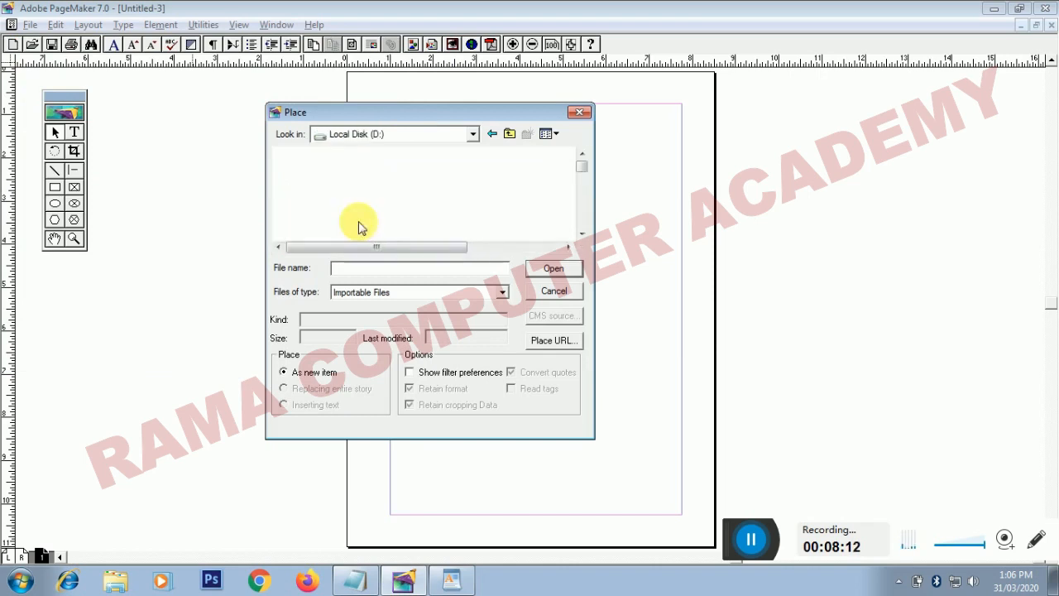
scroll(346, 207, "down", 5)
double_click(346, 204)
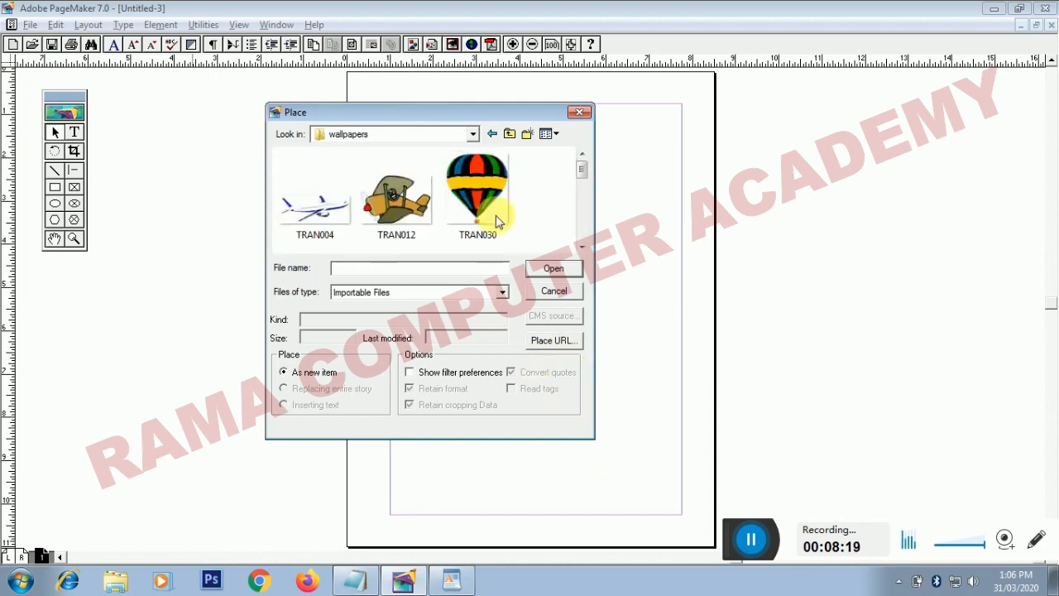
- Place the TRAN030 balloon image as an independent graphic about 4 inches wide and 3 inches high in the page's upper half
left_click(460, 180)
left_click(571, 273)
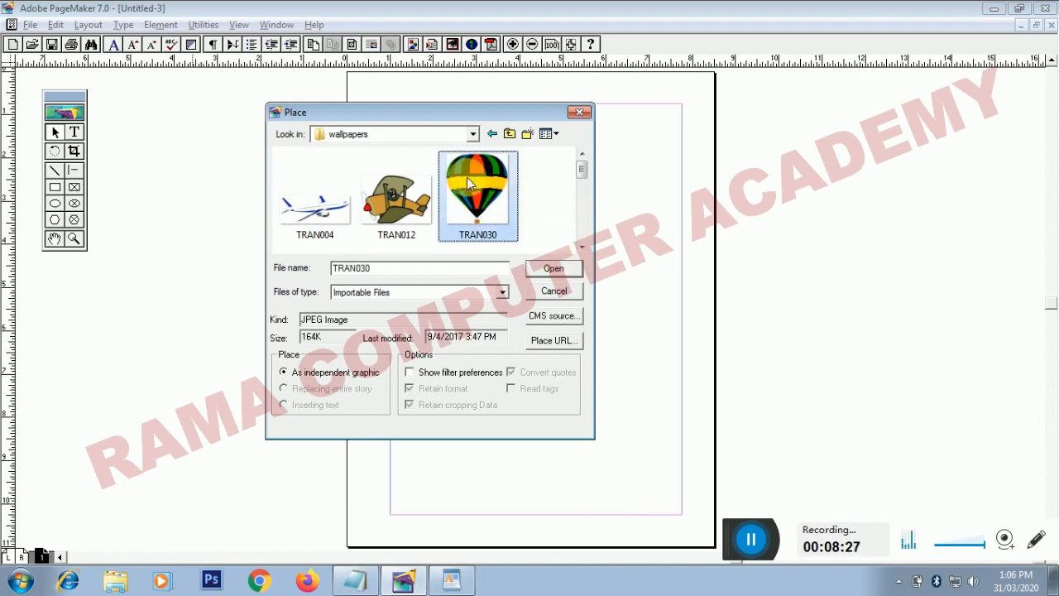
left_click(551, 269)
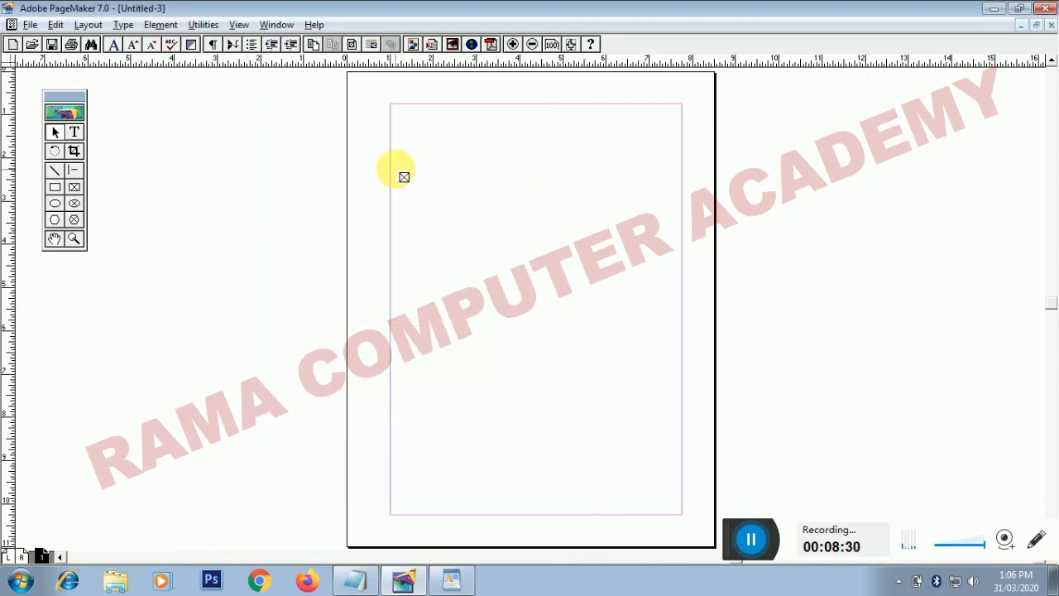
left_click_drag(411, 158, 591, 293)
- Move the balloon image down toward the page's middle and stretch its lower edge to a height of about 3.8 inches
left_click_drag(526, 228, 577, 324)
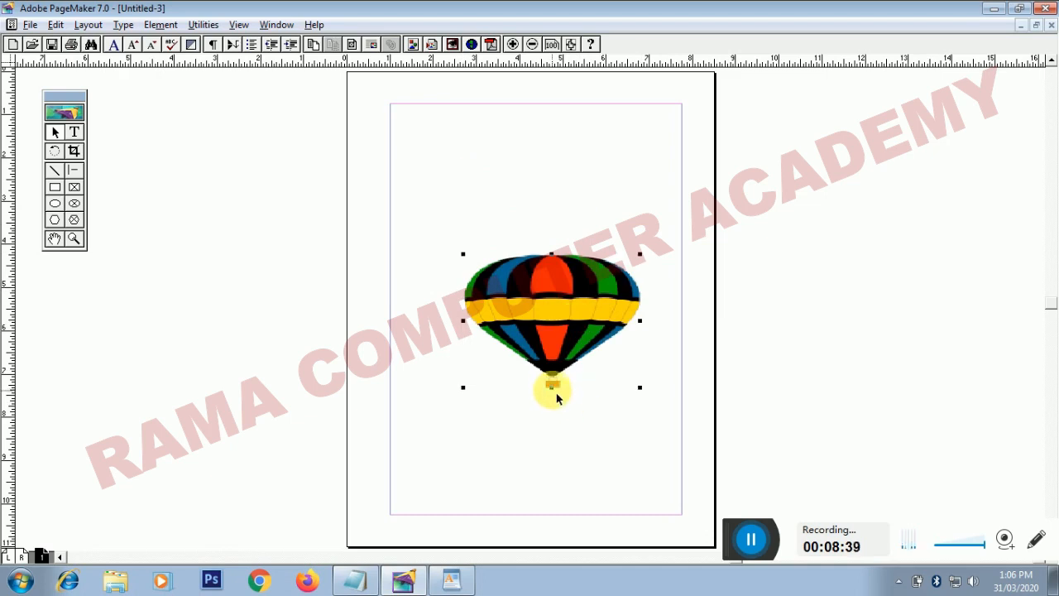
left_click_drag(556, 395, 556, 425)
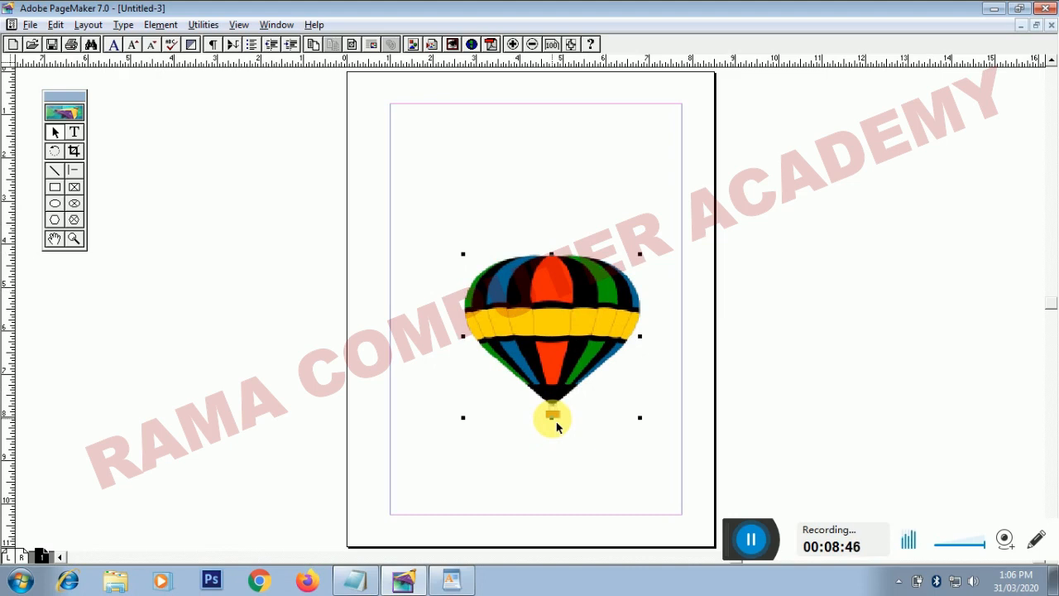
- Switch to the WordPad topic list, highlight the Story Editor entry, and return to PageMaker
key("alt+Tab")
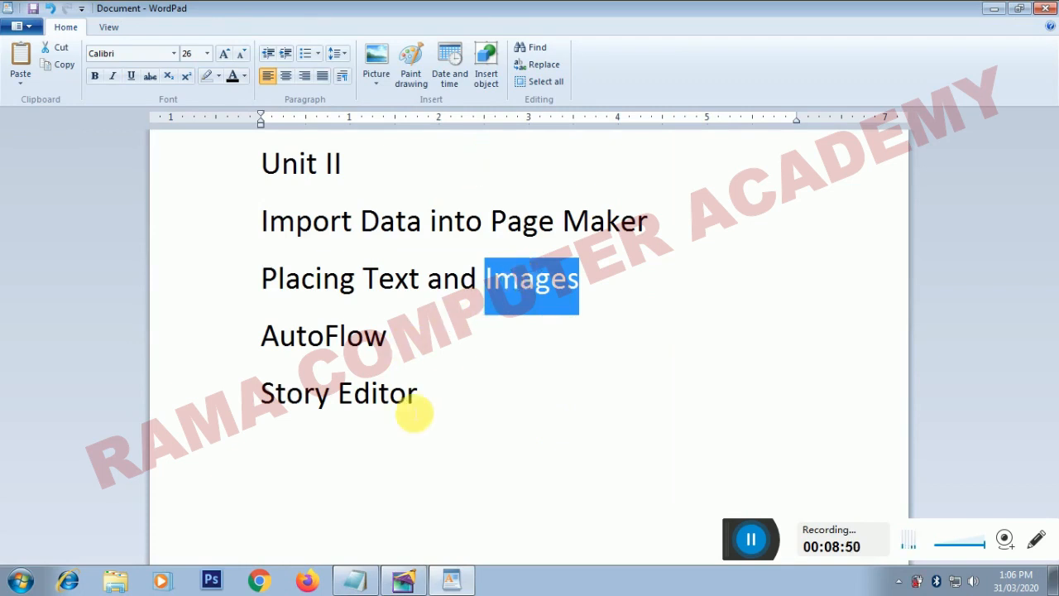
left_click(435, 399)
left_click_drag(399, 411, 196, 402)
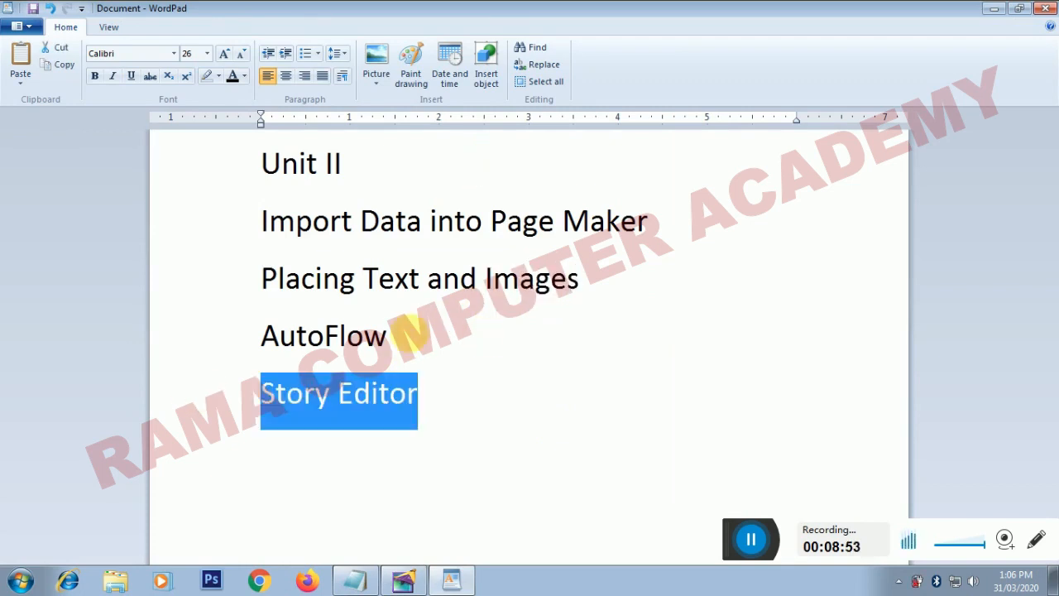
key("alt+Tab")
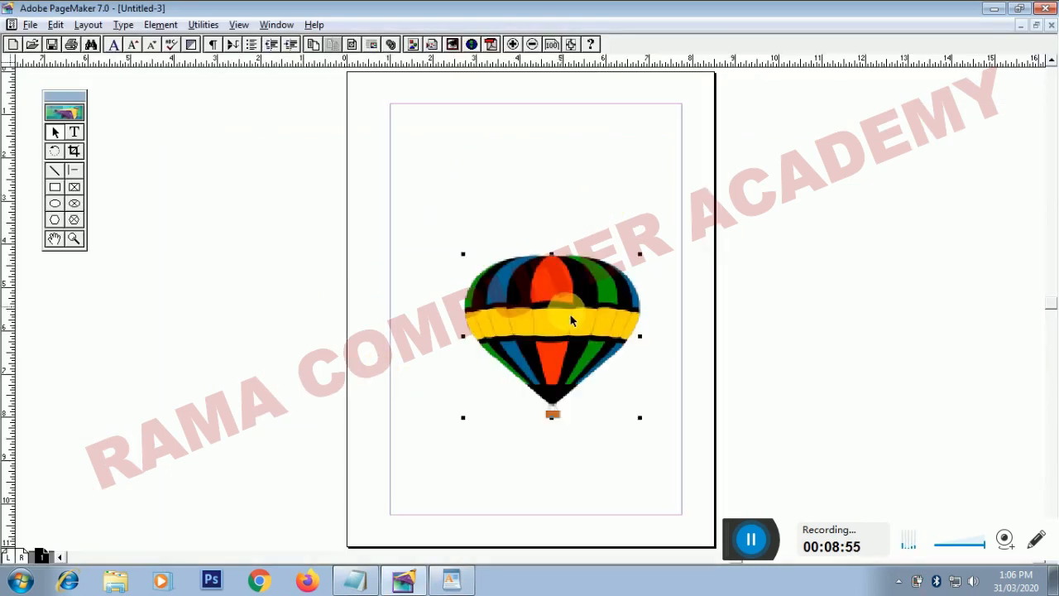
- Delete the balloon image from the page and open a new story in the Story Editor
key("Delete")
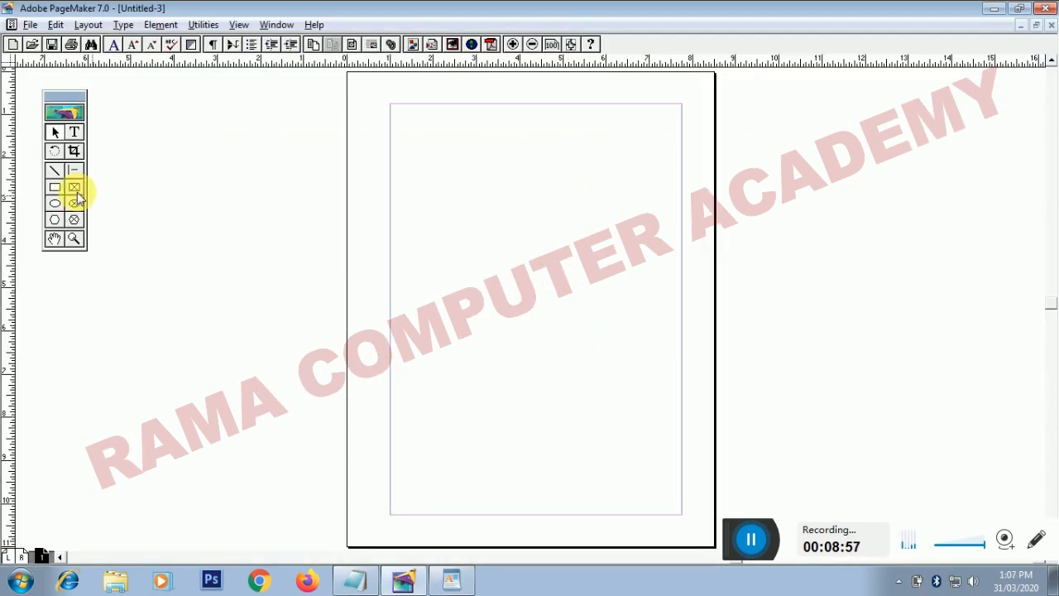
left_click(56, 25)
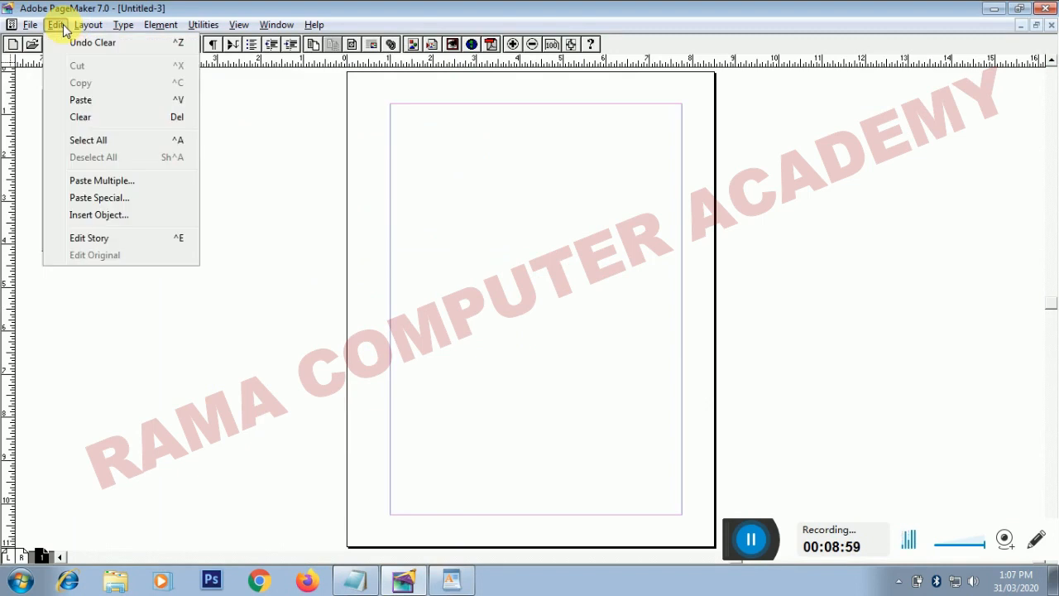
left_click(89, 238)
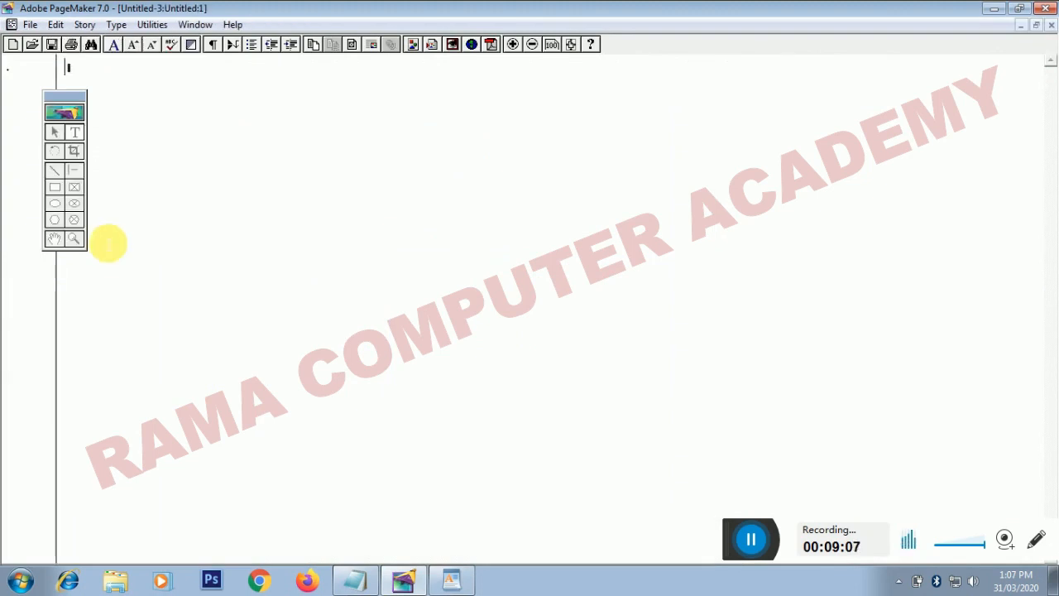
- Move the toolbox clear of the text area and enter "This is the content." in the story
left_click_drag(64, 92, 361, 202)
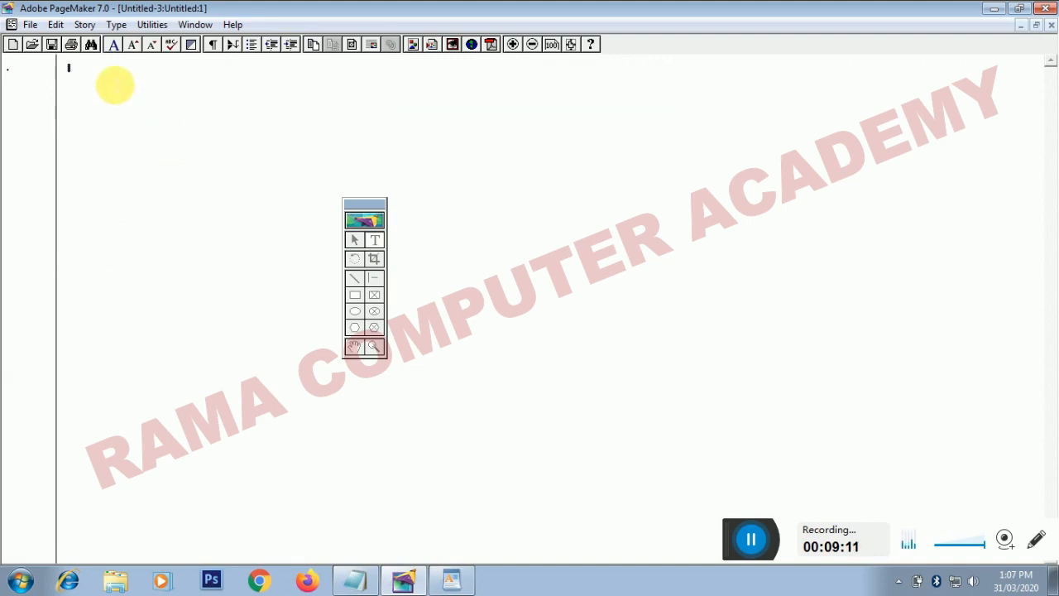
type("This is")
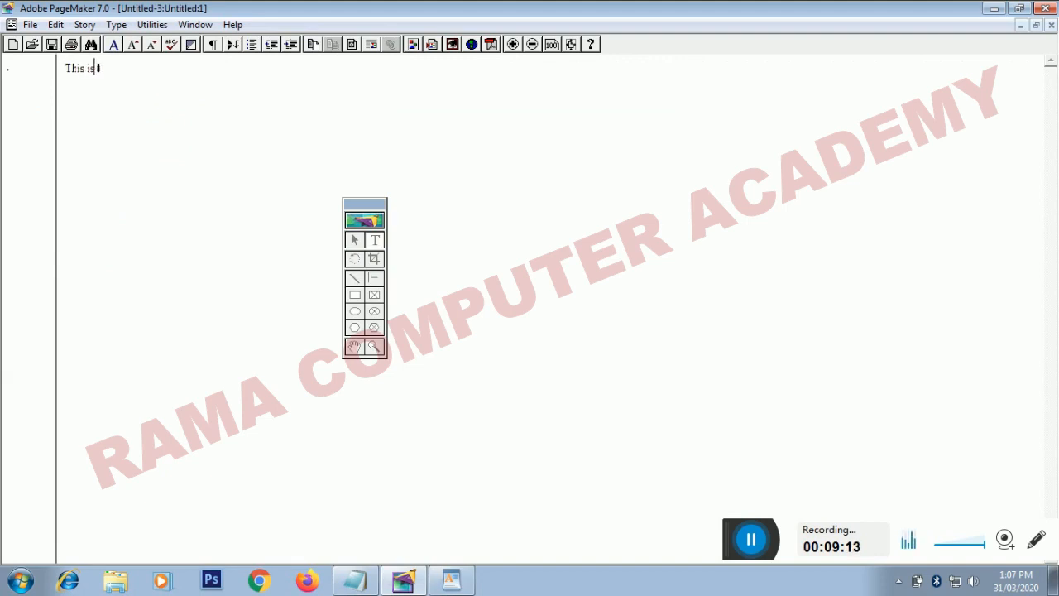
type(" the content")
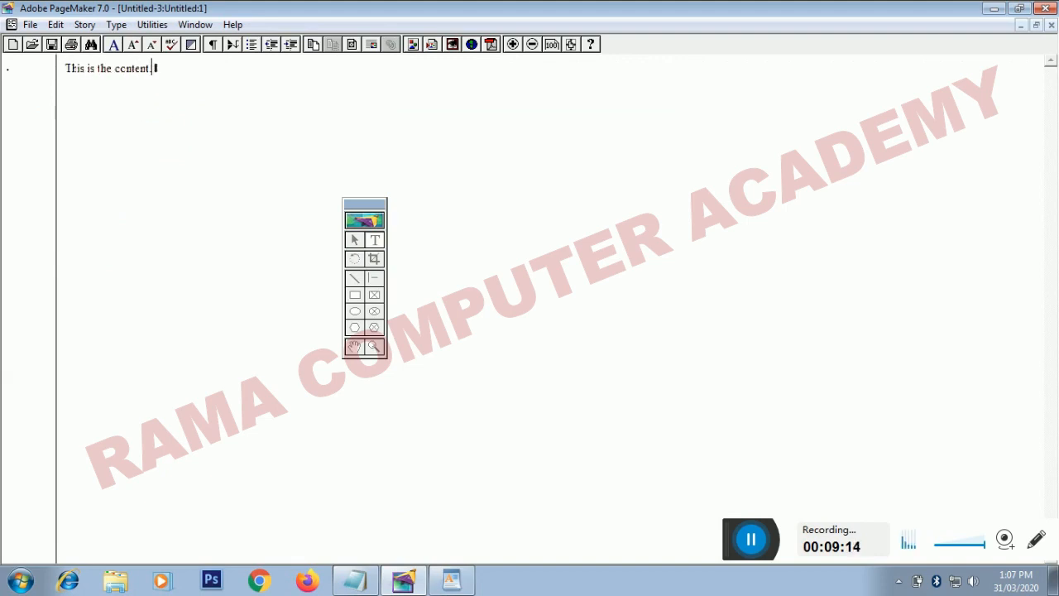
- Try to format the story text by setting the character specifications at the insertion point to Impact, 24 points and Blue
left_click(115, 48)
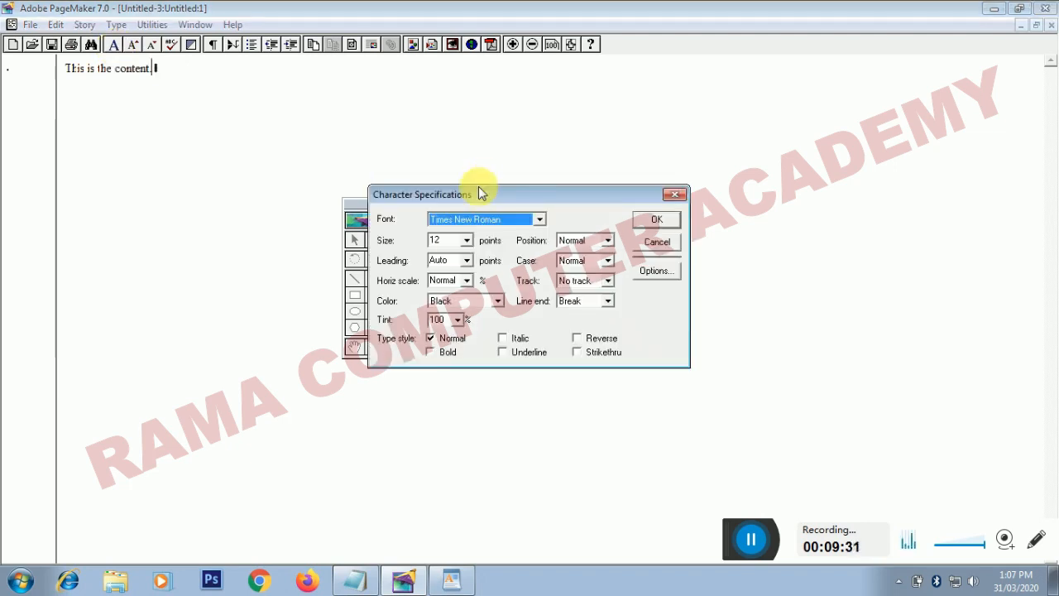
left_click_drag(476, 195, 614, 112)
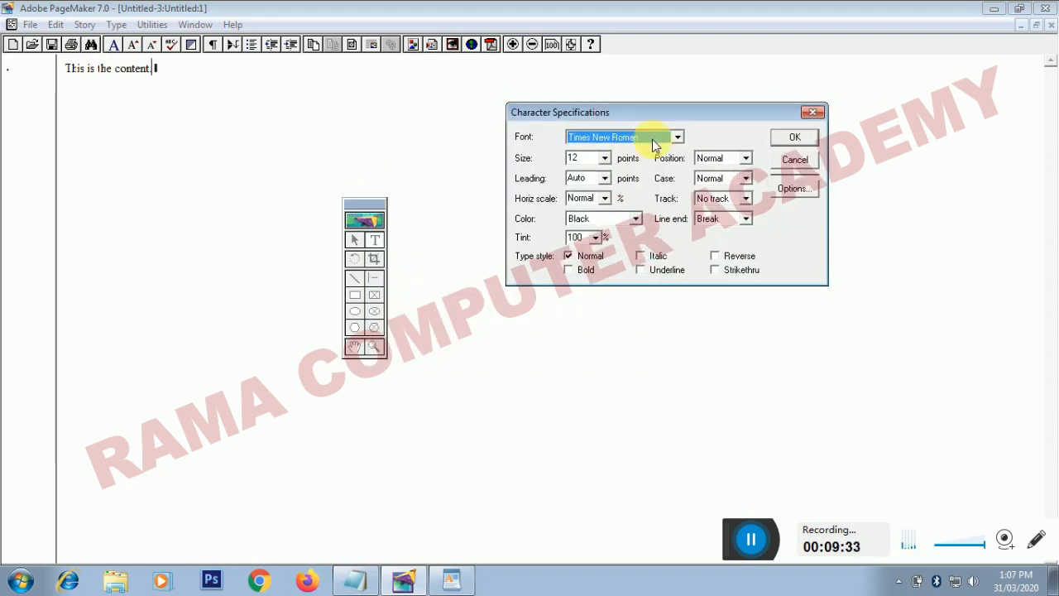
left_click(678, 139)
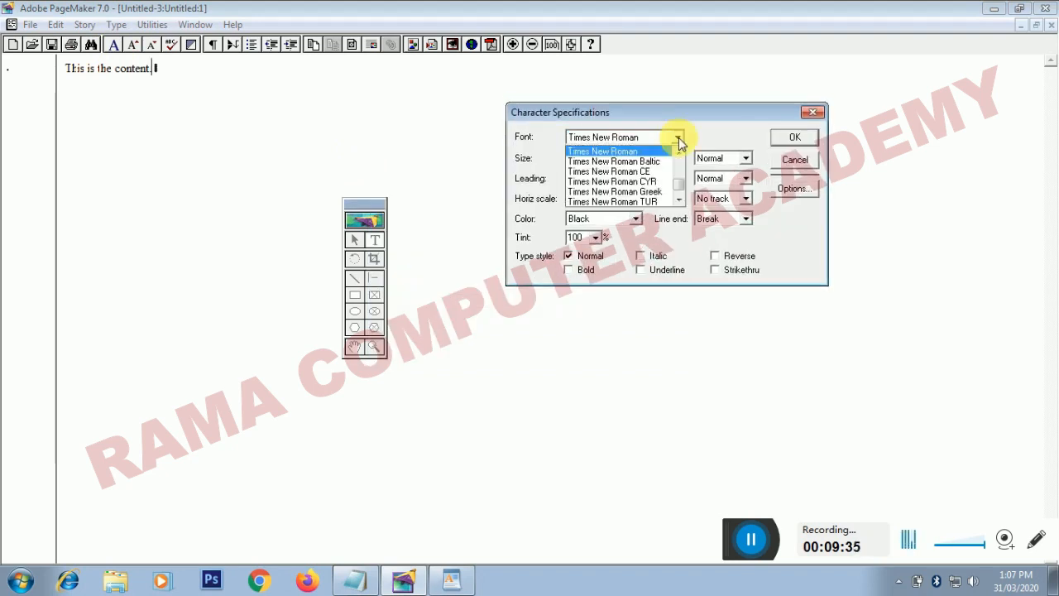
key("m")
key("i")
key("Return")
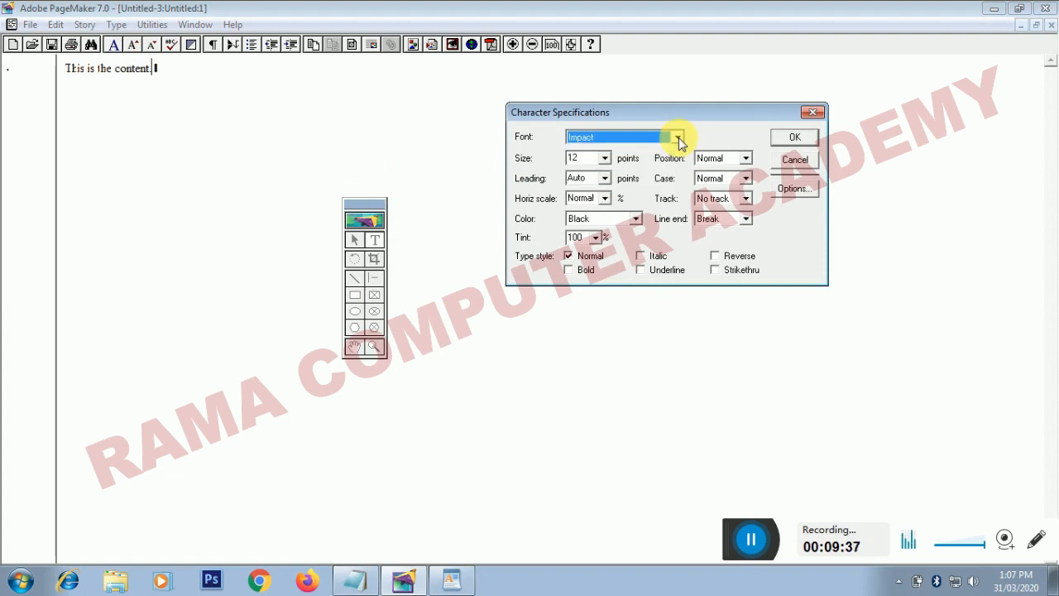
left_click_drag(593, 158, 524, 170)
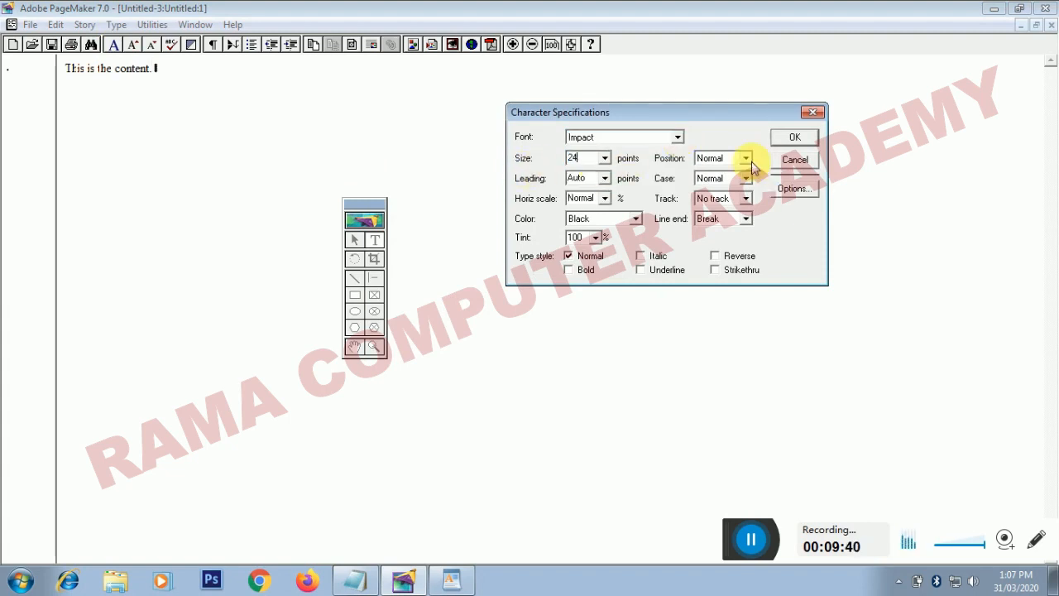
left_click(606, 219)
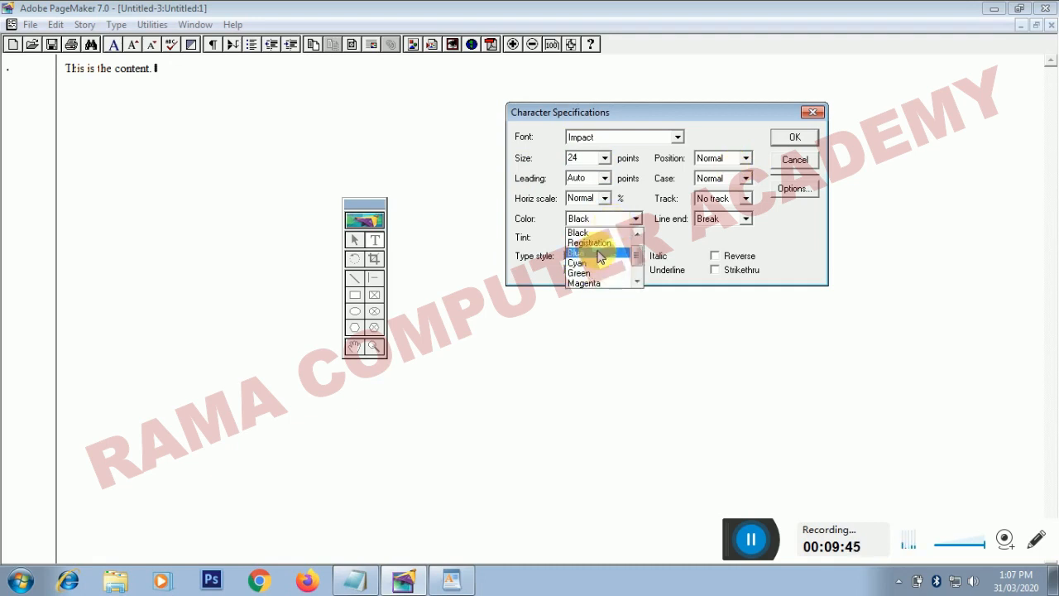
left_click(595, 253)
left_click(794, 137)
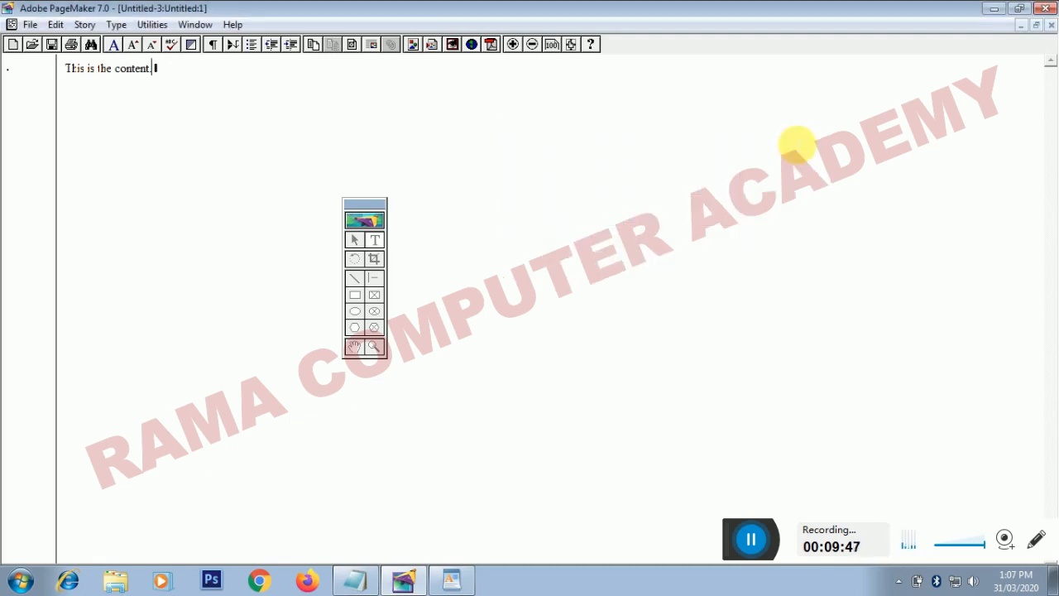
- Select the sentence "This is the content." and set its character specifications to Impact, 24 points and Blue
left_click_drag(157, 70, 63, 68)
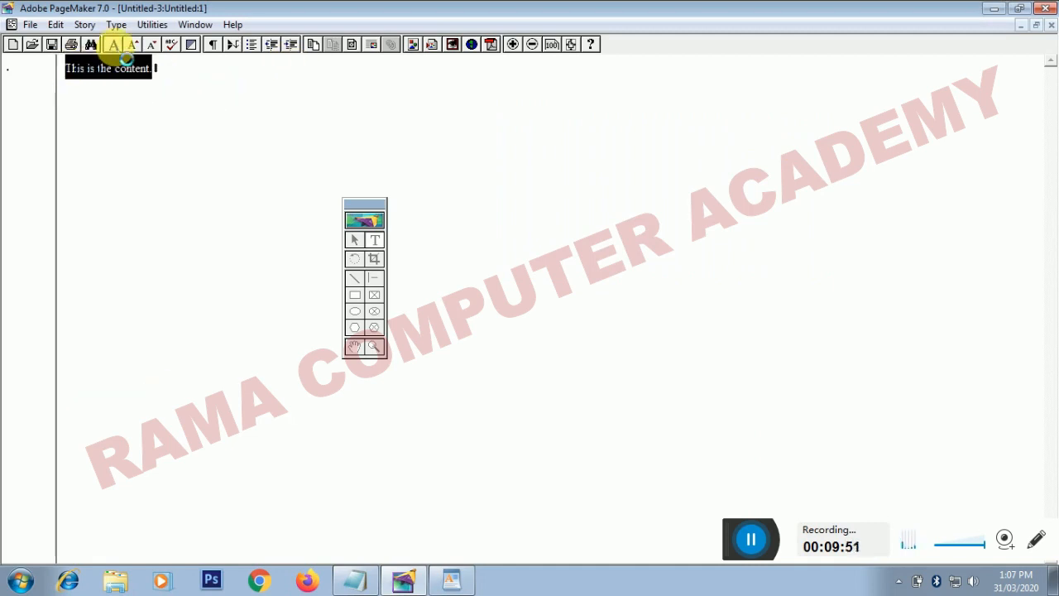
left_click(115, 46)
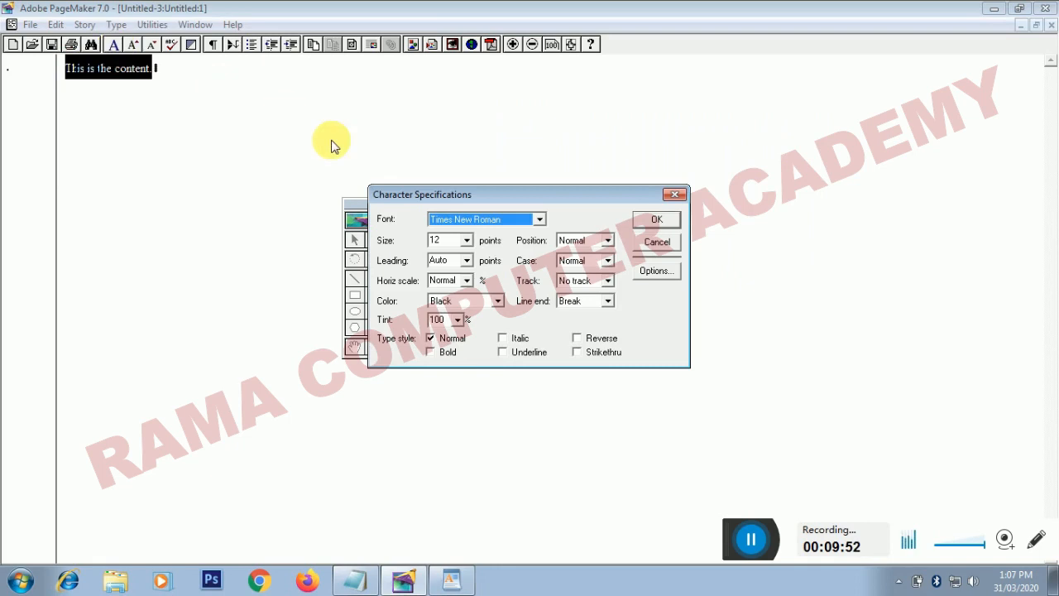
scroll(478, 232, "up", 5)
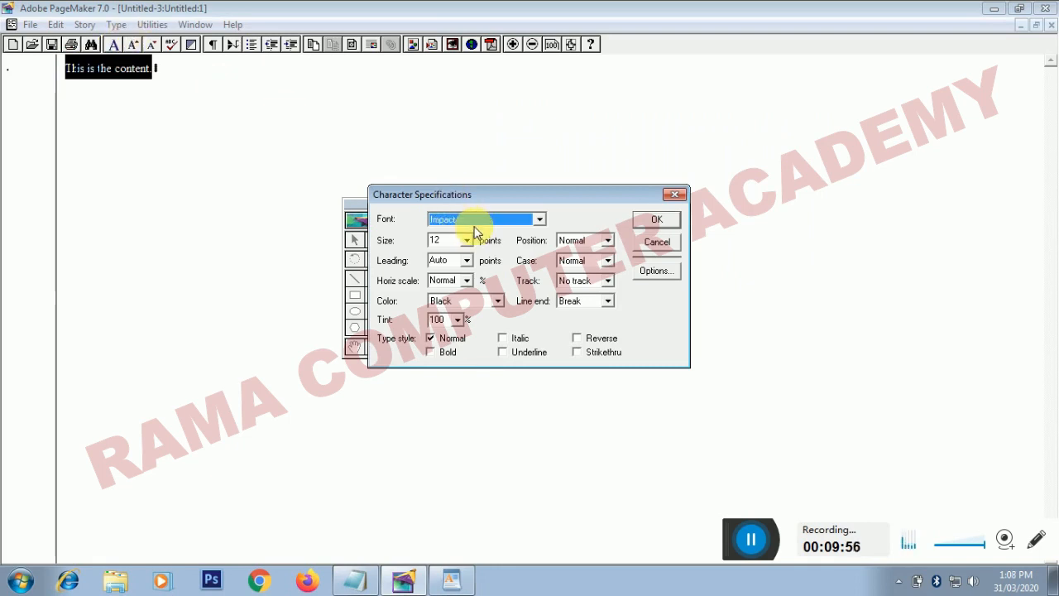
double_click(435, 240)
type("2")
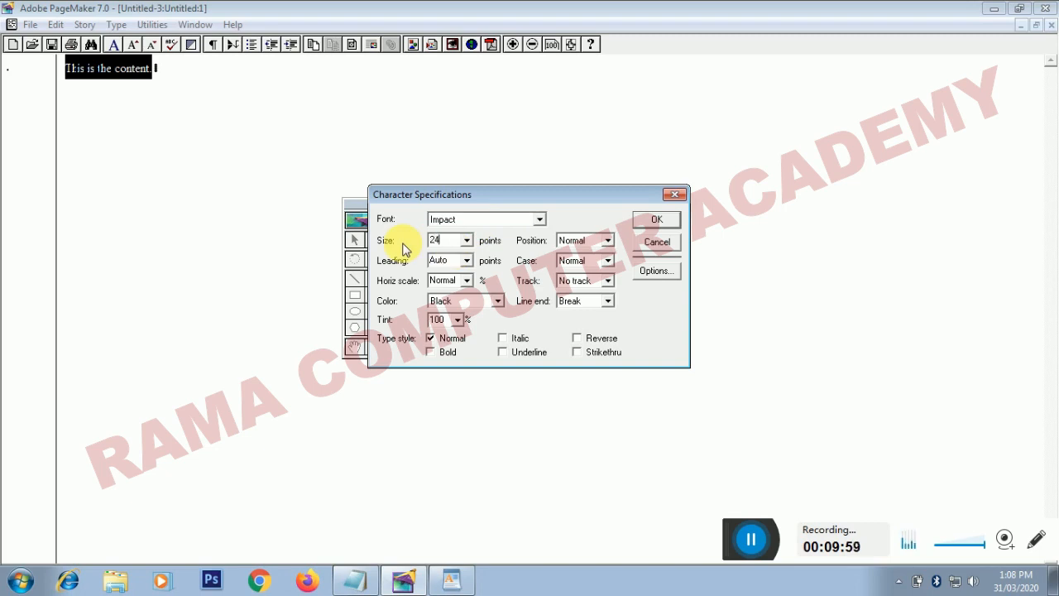
left_click(449, 302)
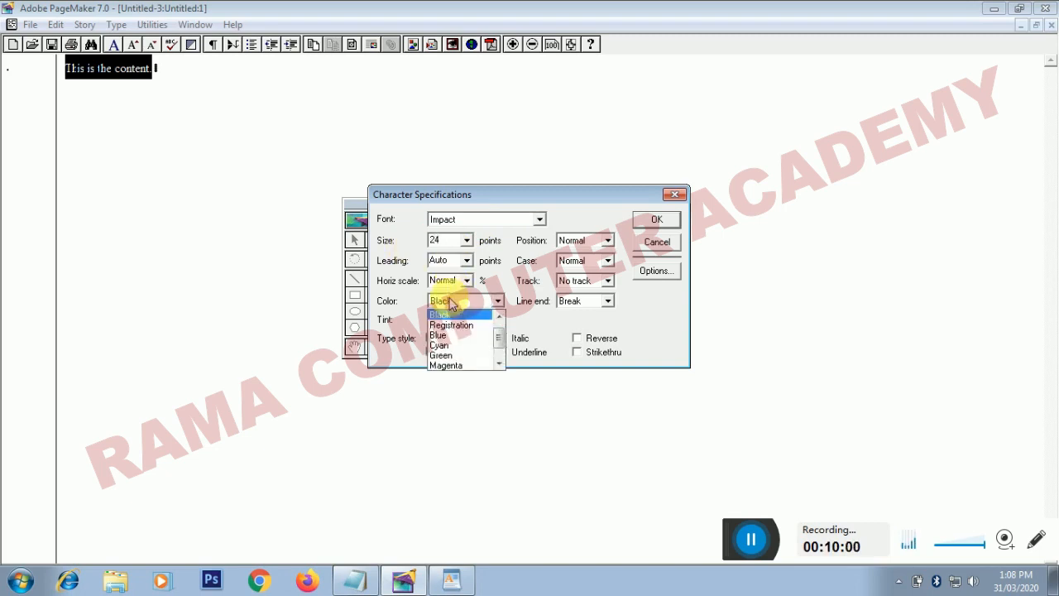
left_click(441, 343)
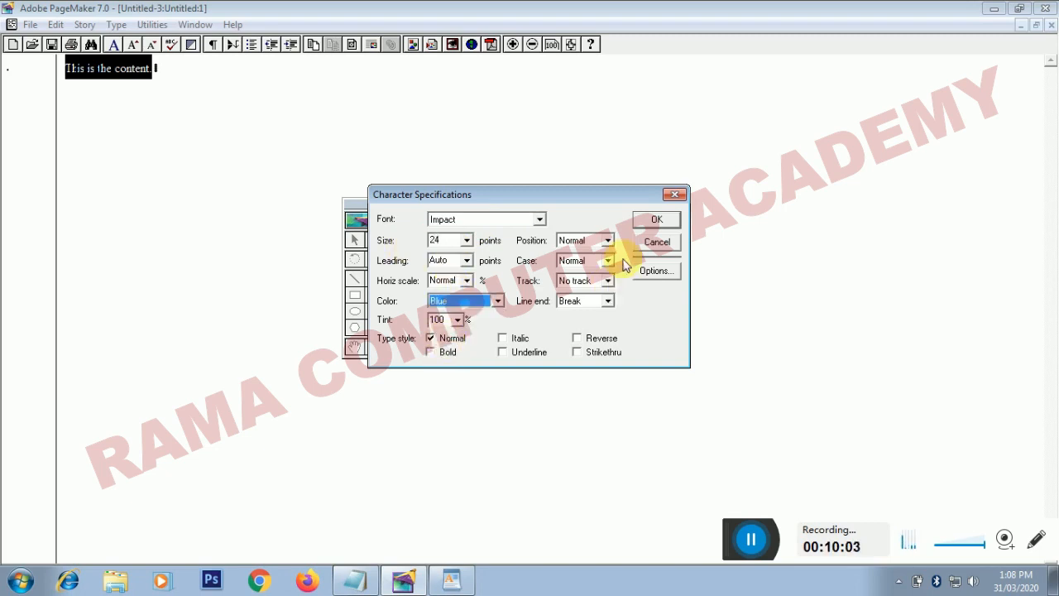
left_click(662, 220)
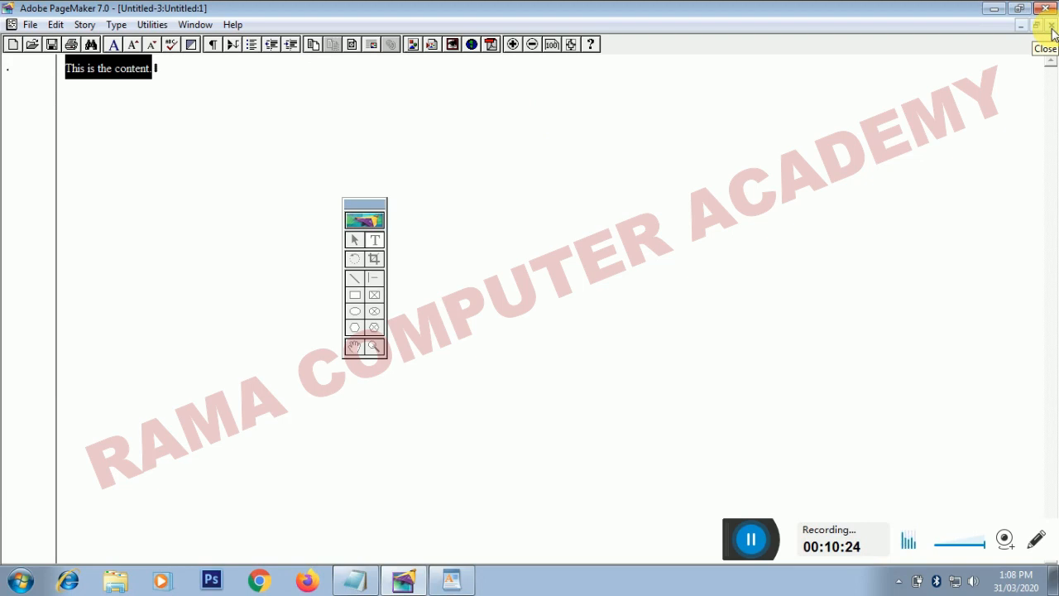
- Close the story and place it on the page within the margins, about 2.5 inches below the page's top edge
left_click(1052, 27)
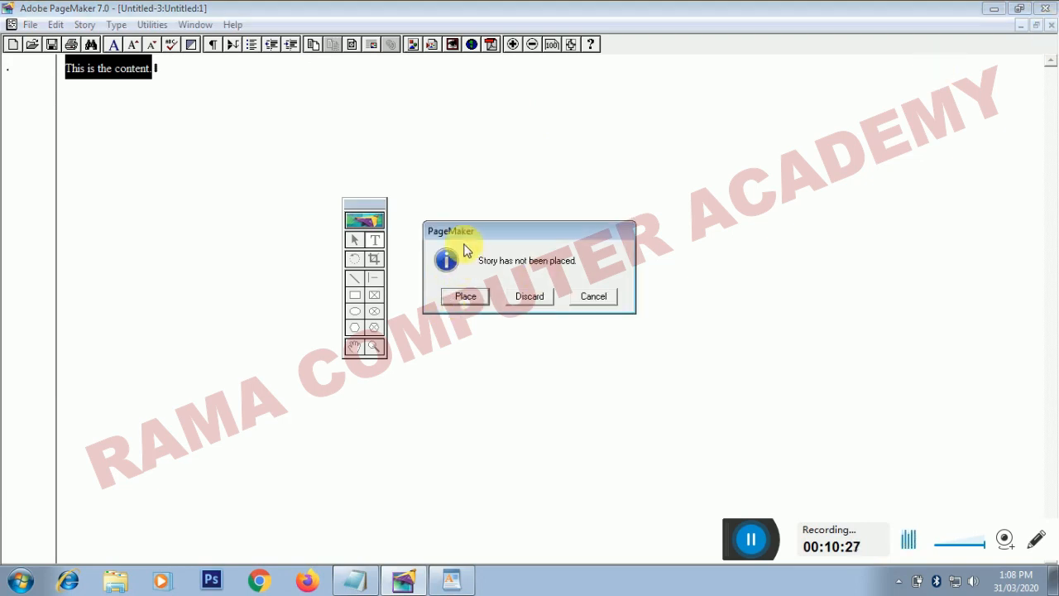
left_click_drag(466, 237, 463, 205)
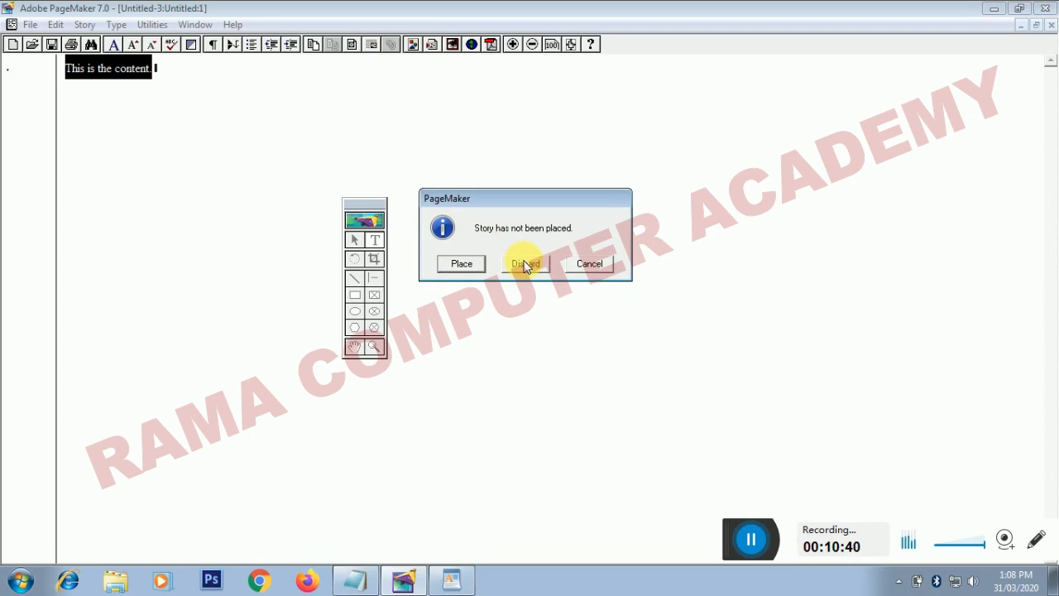
left_click(451, 264)
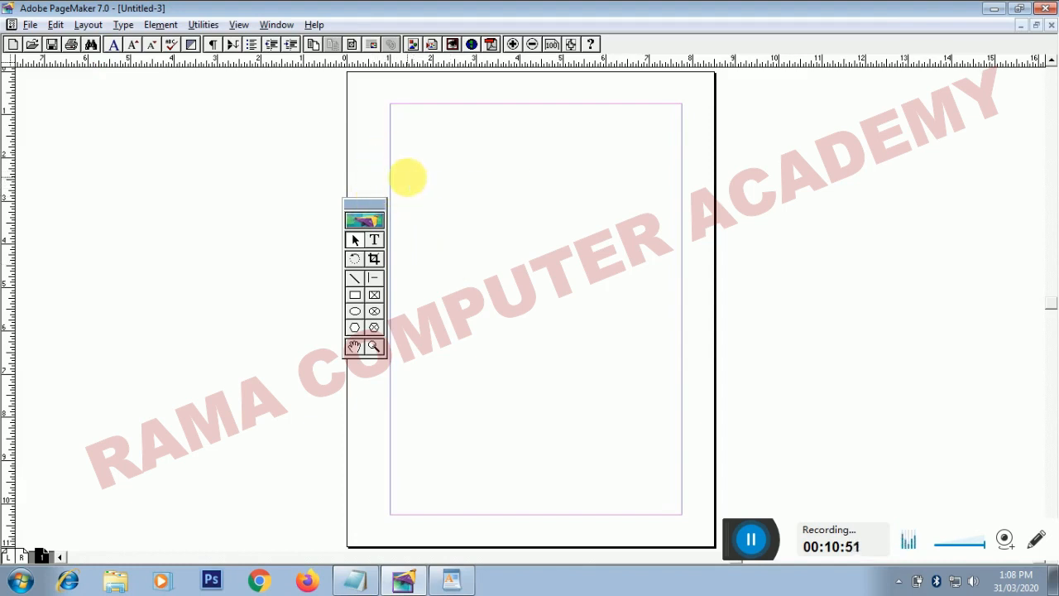
left_click(415, 184)
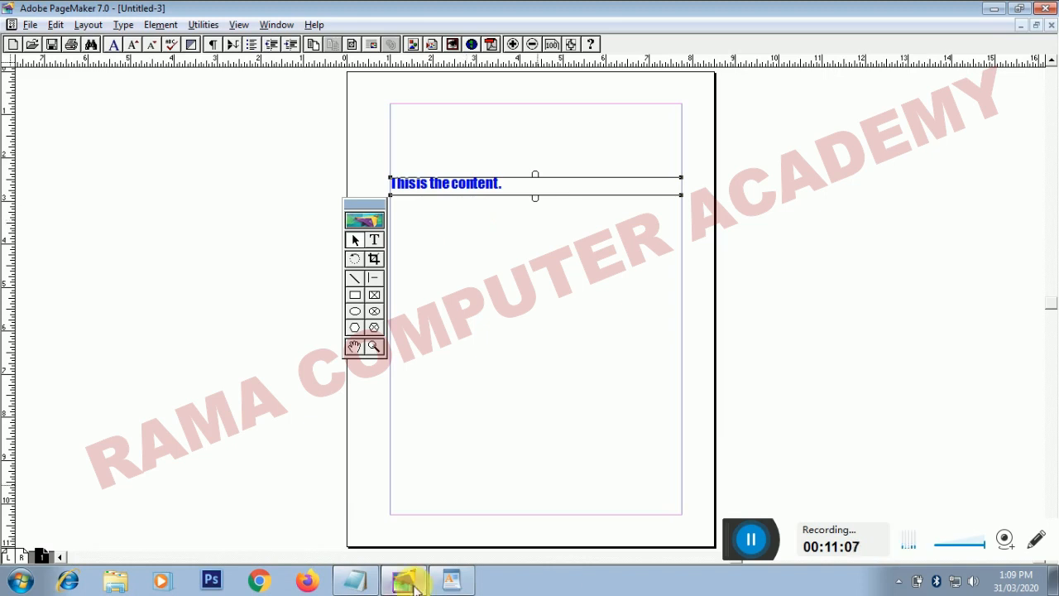
- Switch to the WordPad topic list and highlight the import, placing, AutoFlow and Story Editor entries in turn as a recap
left_click(448, 580)
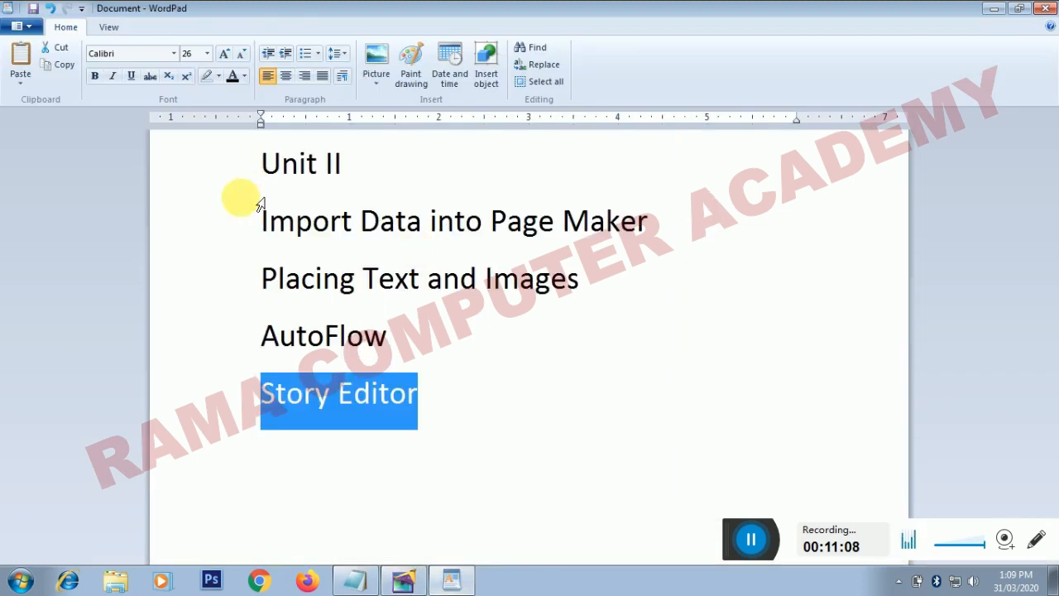
left_click_drag(263, 219, 631, 234)
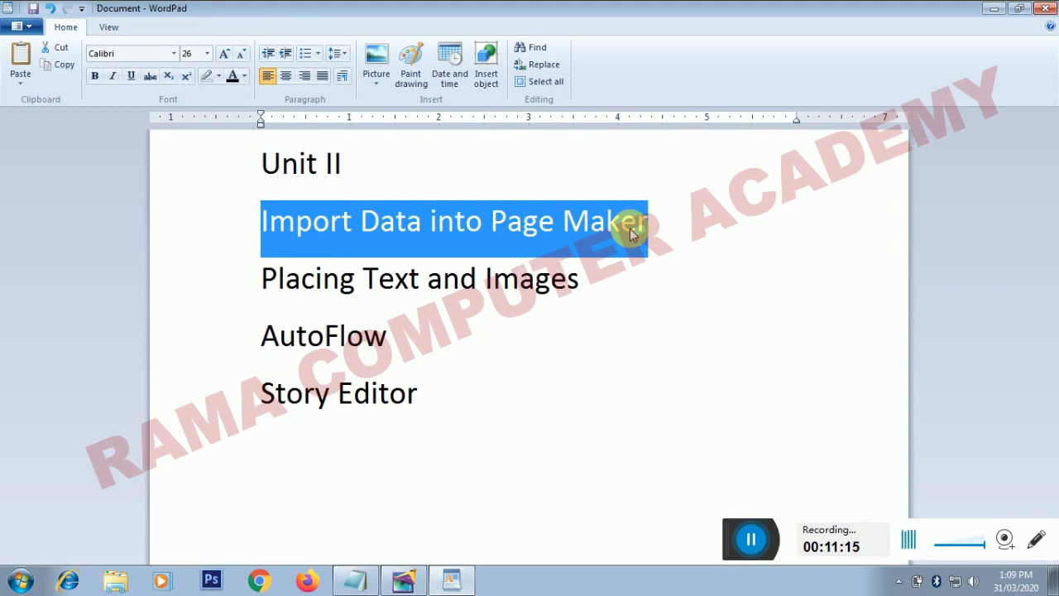
left_click_drag(478, 281, 161, 305)
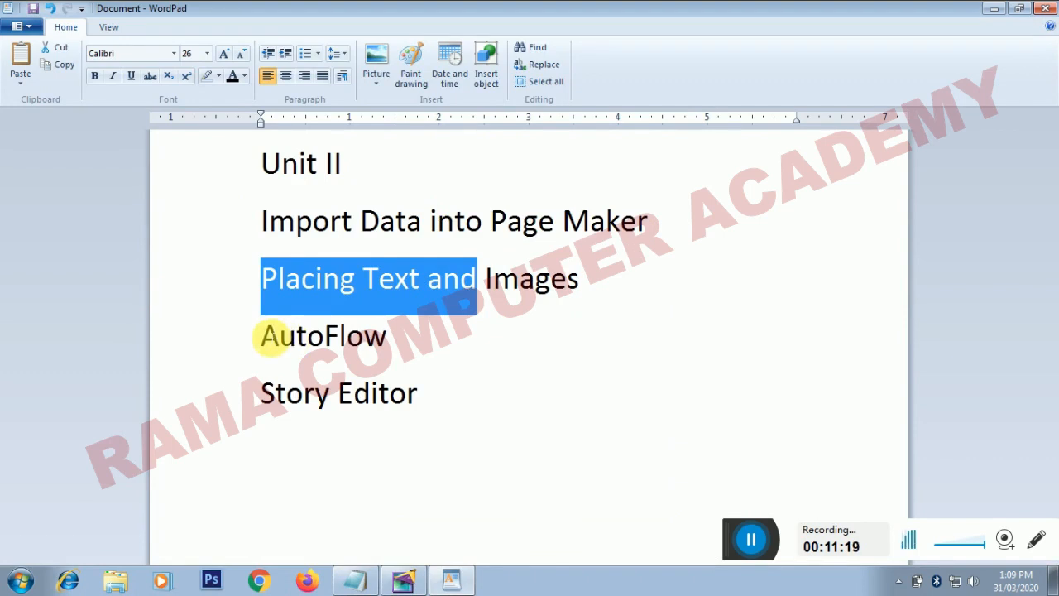
left_click_drag(265, 334, 409, 344)
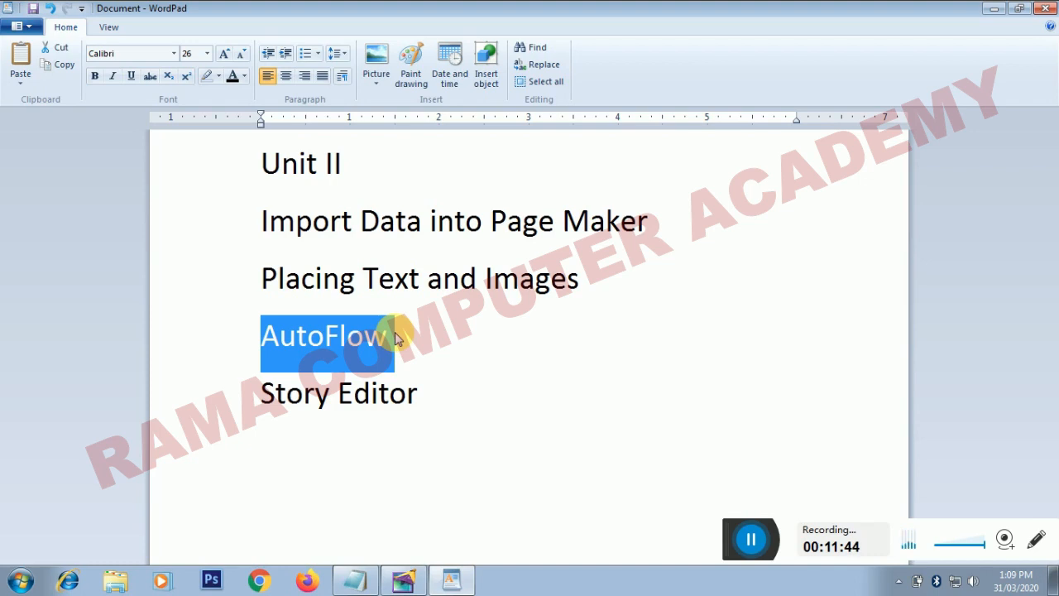
left_click_drag(424, 402, 290, 391)
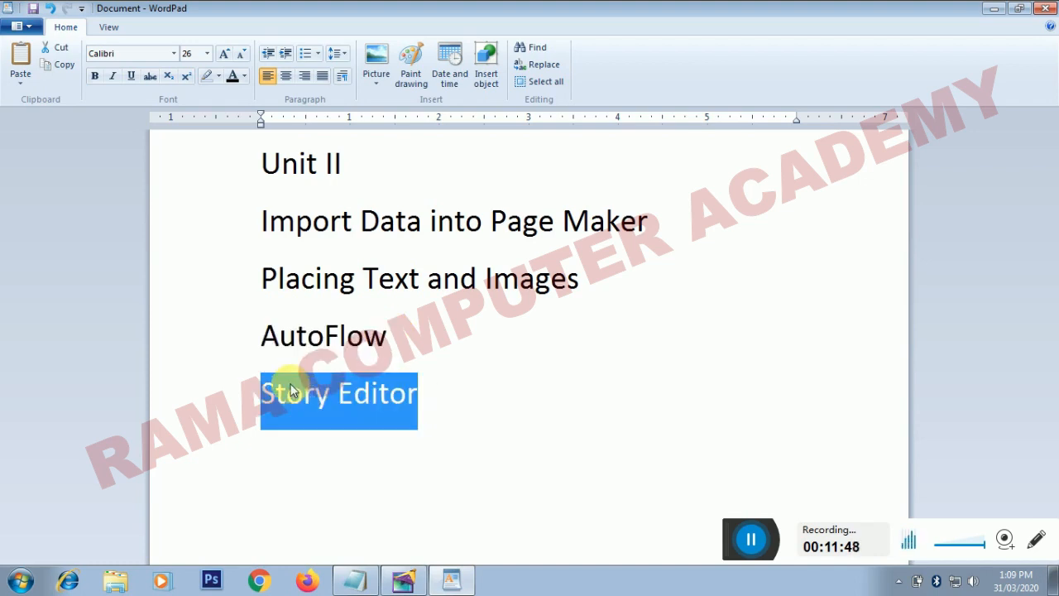